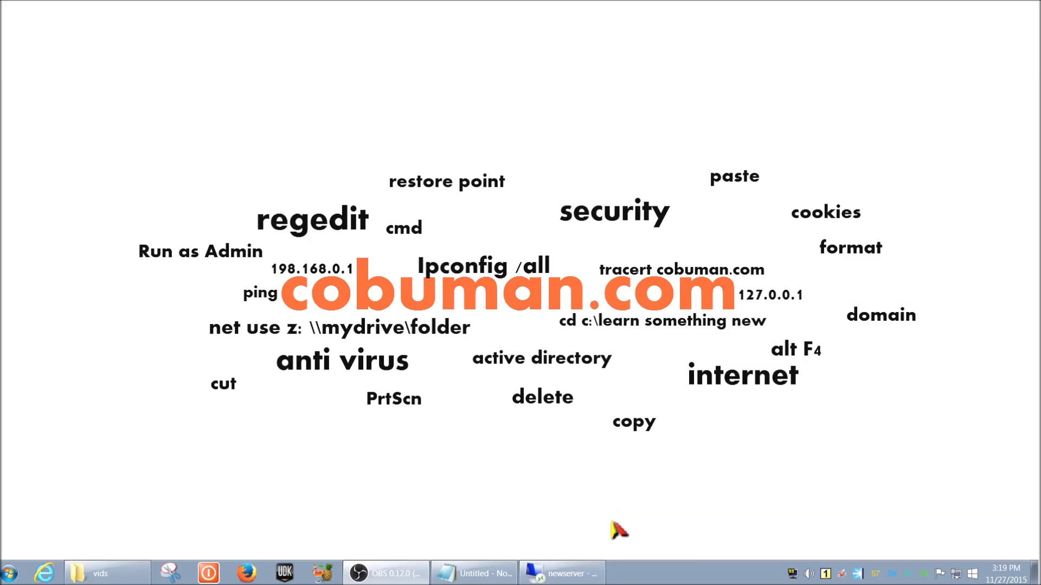
# Step: Restore the newserver Remote Desktop session showing Outlook
pyautogui.click(562, 577)
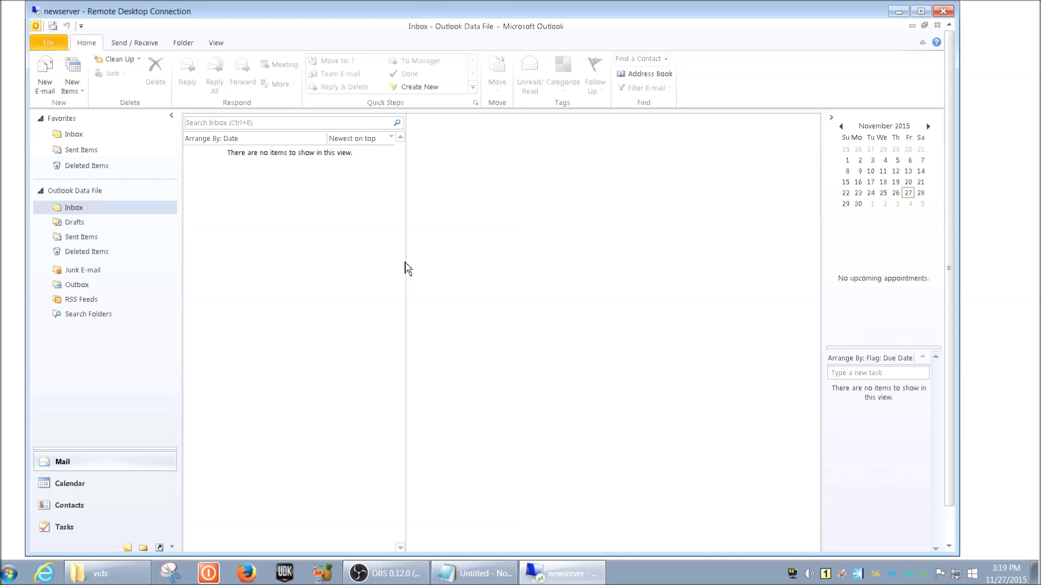
# Step: Drag the message list and reading pane divider rightward in two moves to widen the list
pyautogui.moveTo(407, 260); pyautogui.dragTo(482, 257)
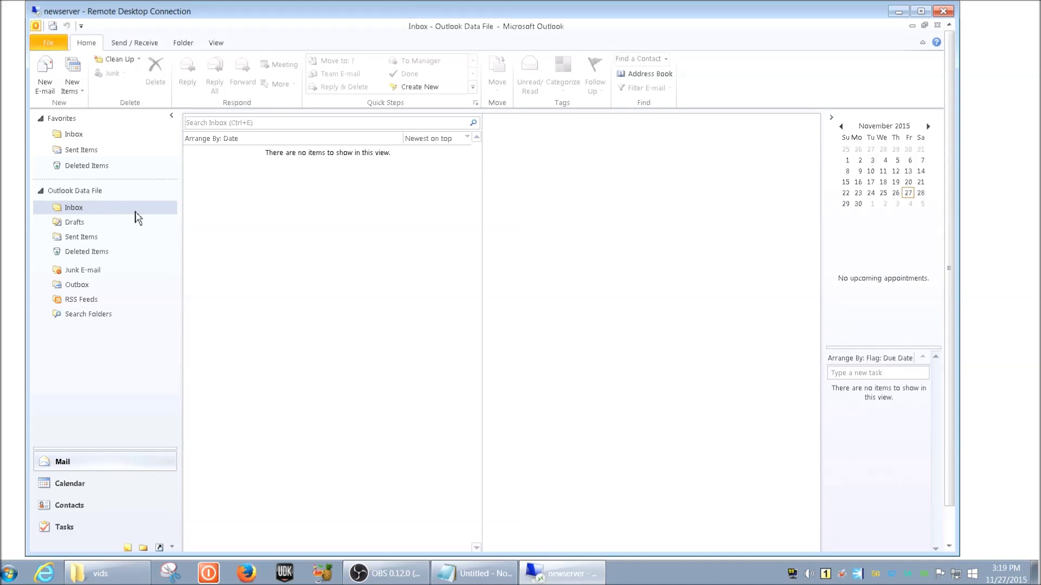
pyautogui.moveTo(481, 269); pyautogui.dragTo(507, 269)
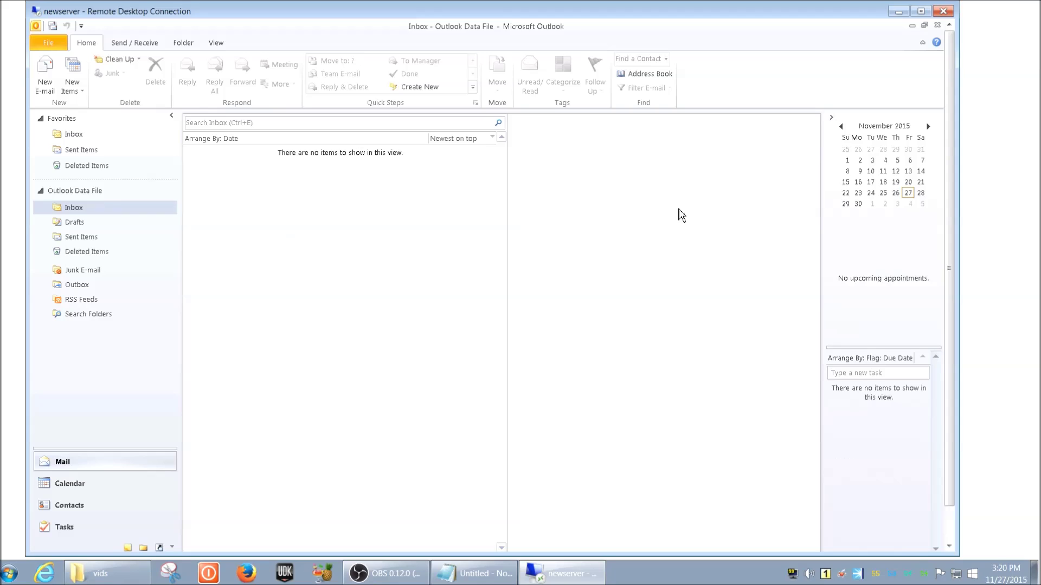
pyautogui.moveTo(957, 232)
pyautogui.mouseDown()
pyautogui.moveTo(956, 261)
pyautogui.moveTo(957, 225)
pyautogui.mouseUp()
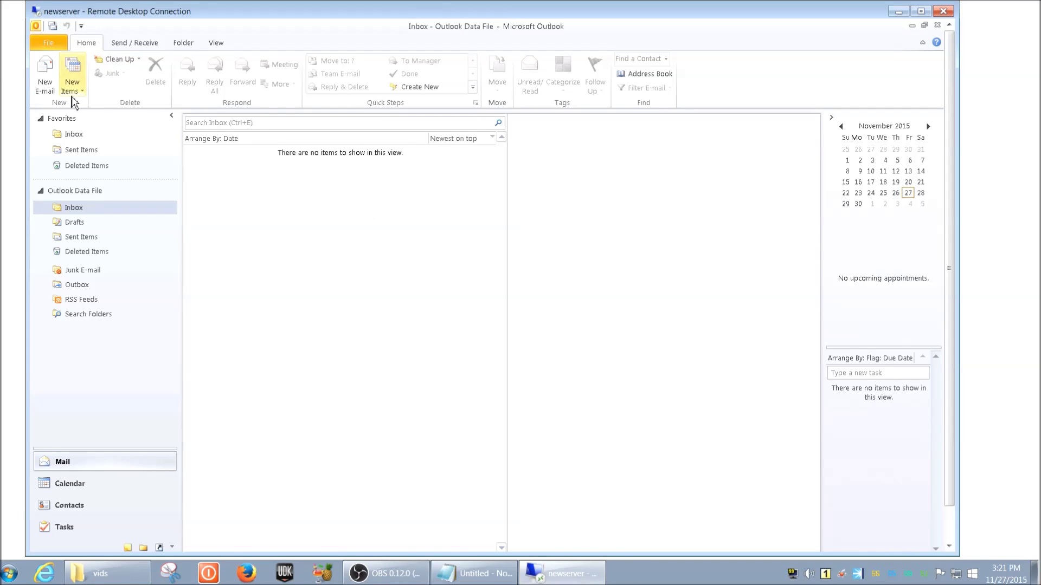
# Step: Add a new Outlook data file named Archive in Account Settings' Data Files tab
pyautogui.click(49, 46)
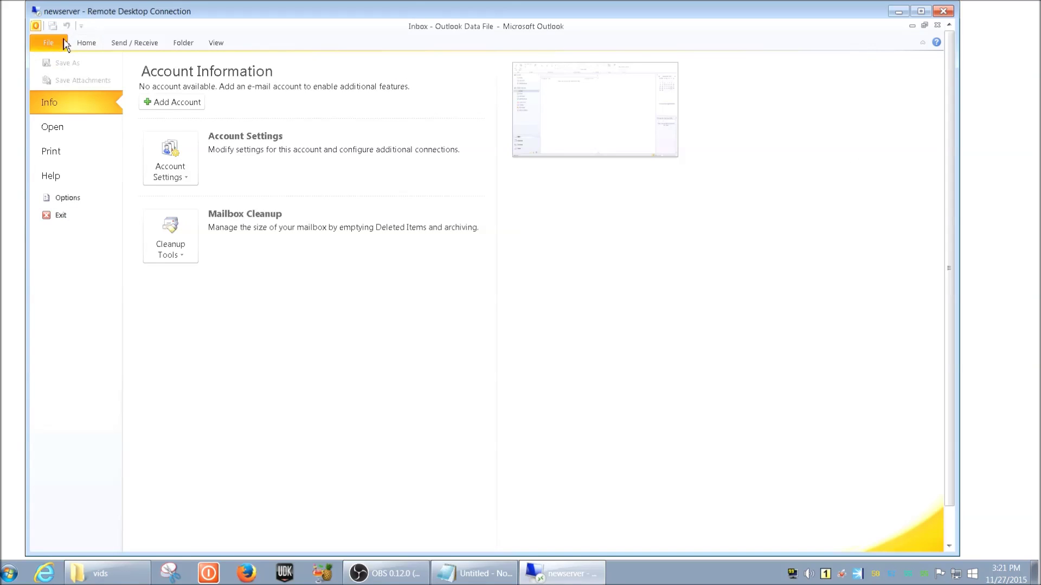
pyautogui.click(85, 45)
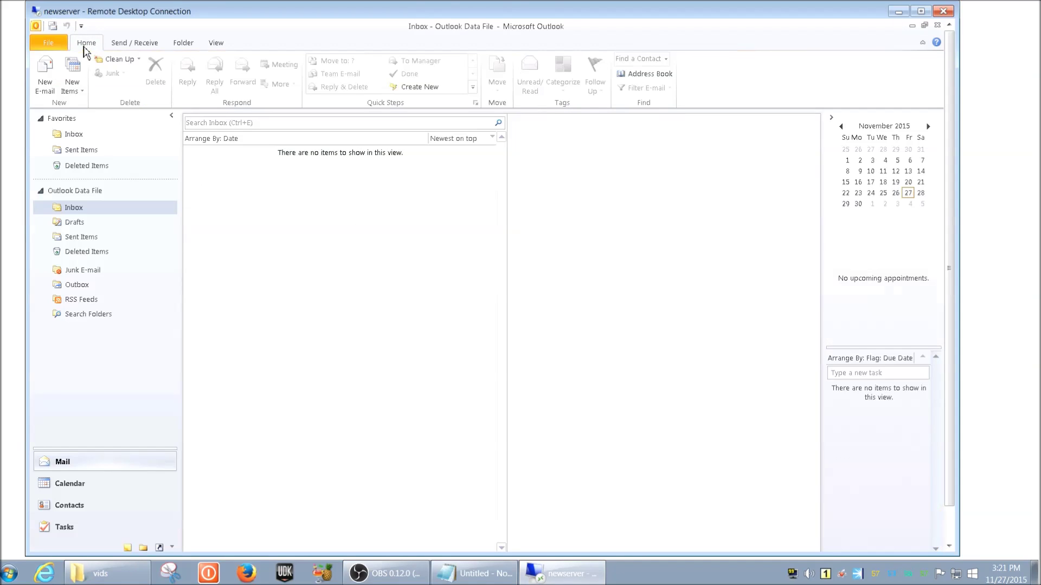
pyautogui.click(48, 43)
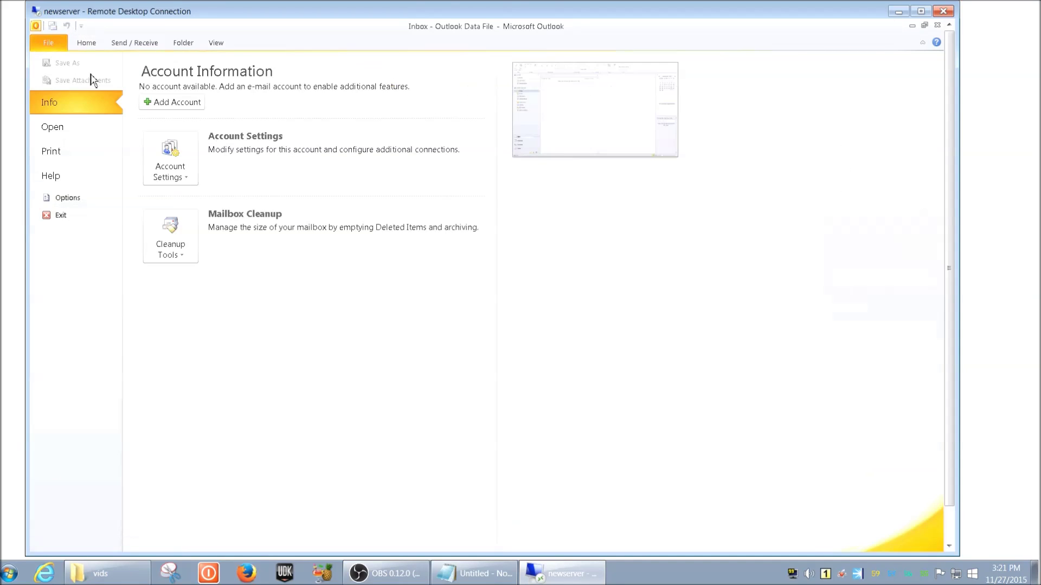
pyautogui.click(180, 179)
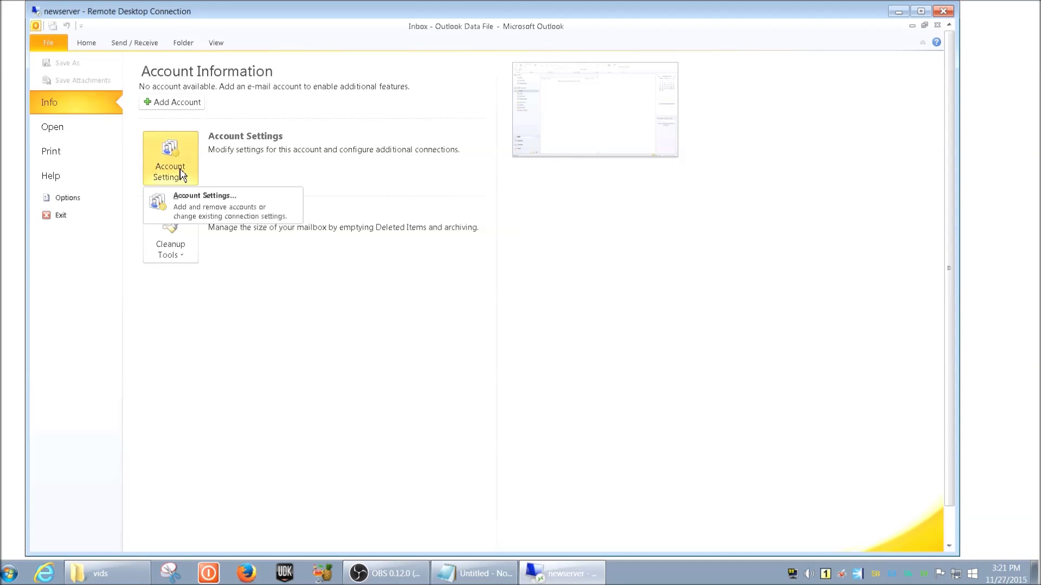
pyautogui.click(209, 208)
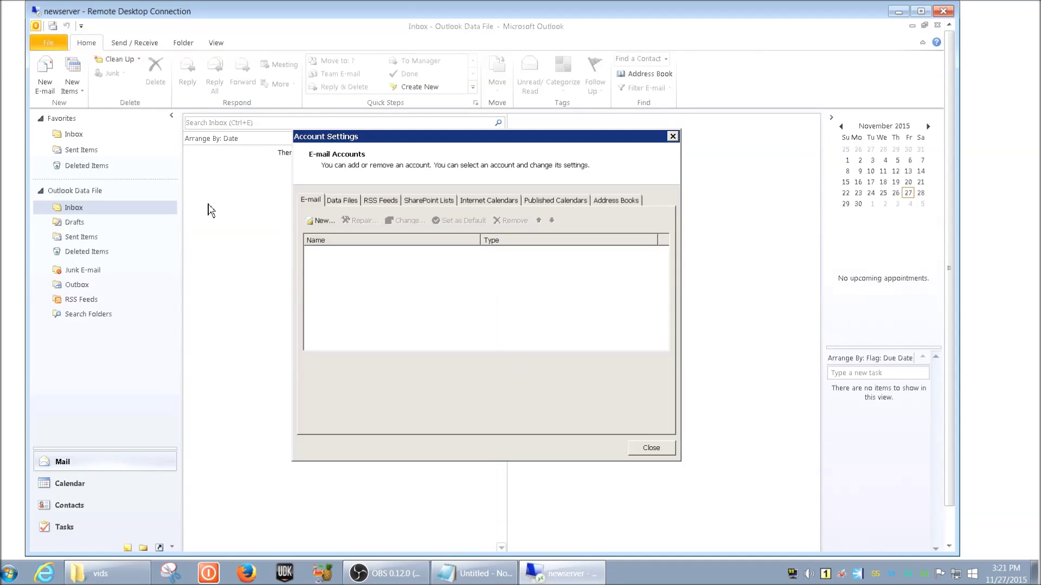
pyautogui.click(351, 209)
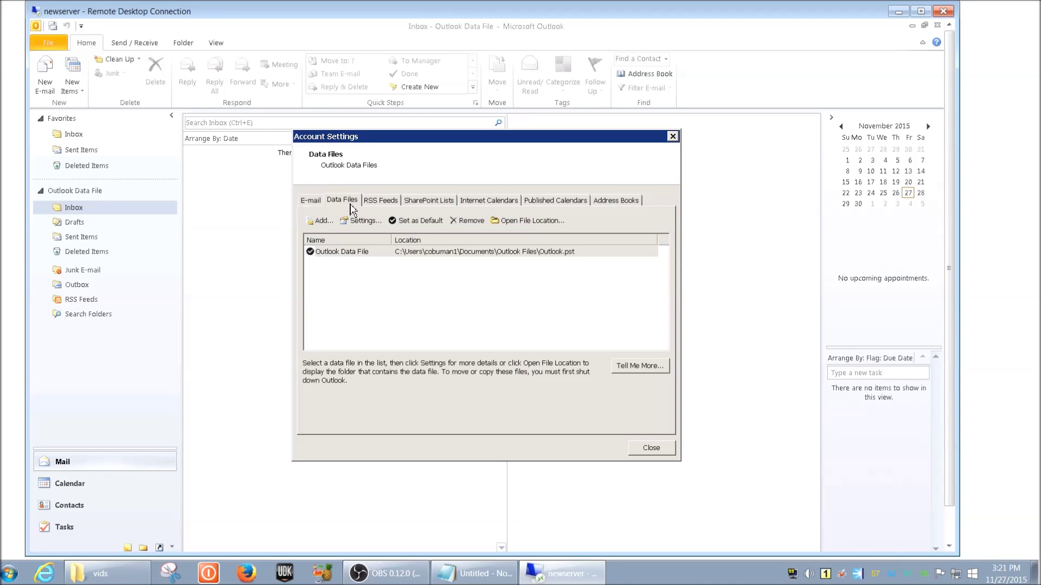
pyautogui.click(322, 226)
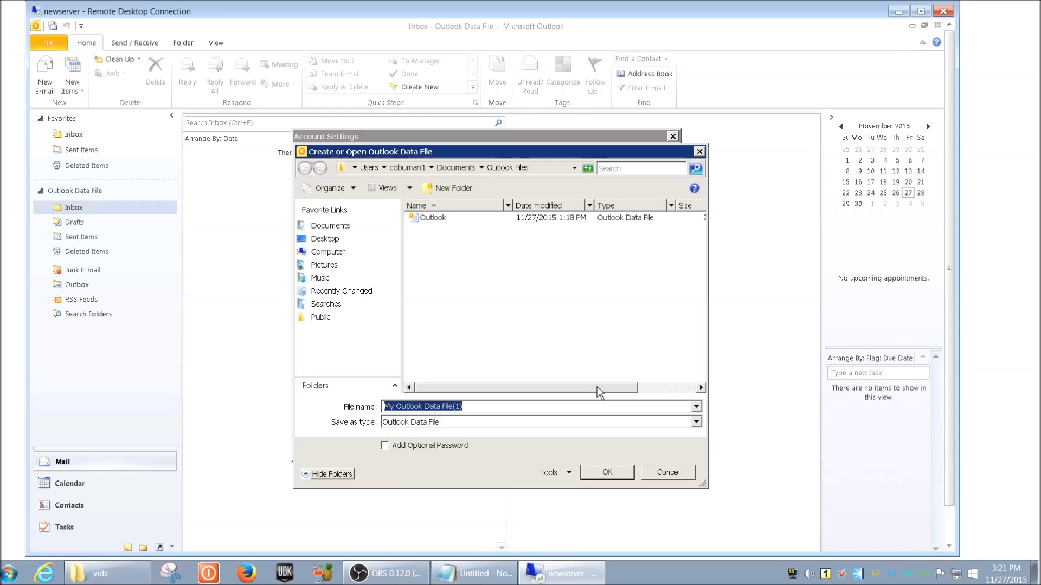
pyautogui.write('A')
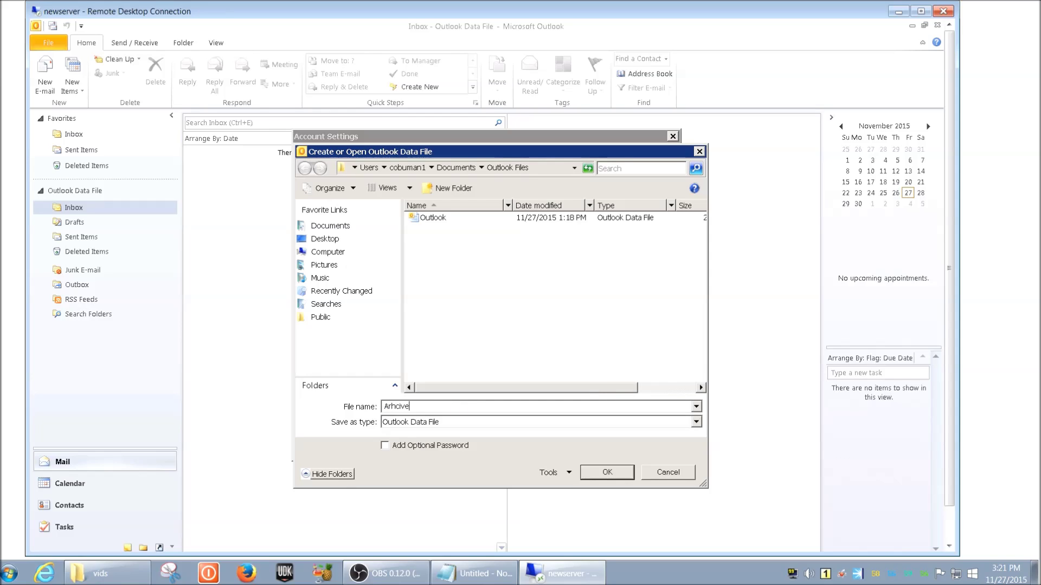
pyautogui.write('rchive')
pyautogui.click(620, 474)
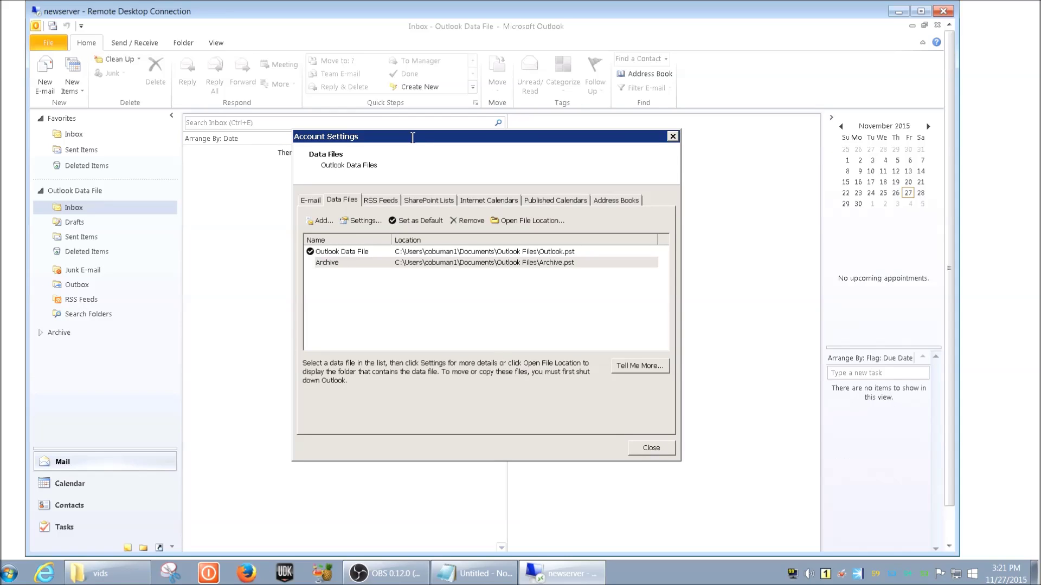
pyautogui.moveTo(414, 143); pyautogui.dragTo(427, 131)
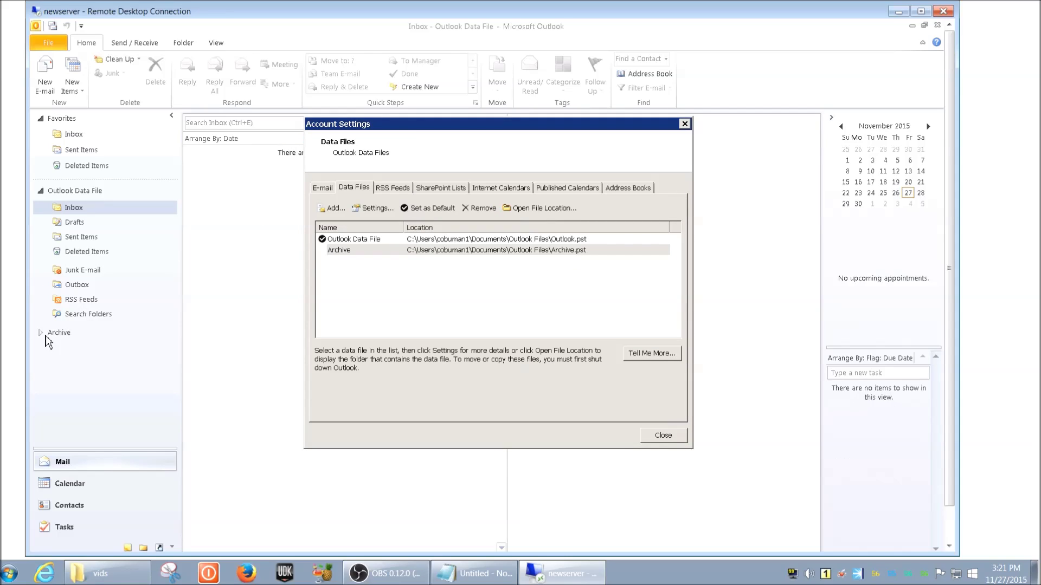
pyautogui.click(48, 334)
# Step: Close Account Settings, expand Archive in the folder pane and open its top folder
pyautogui.click(670, 436)
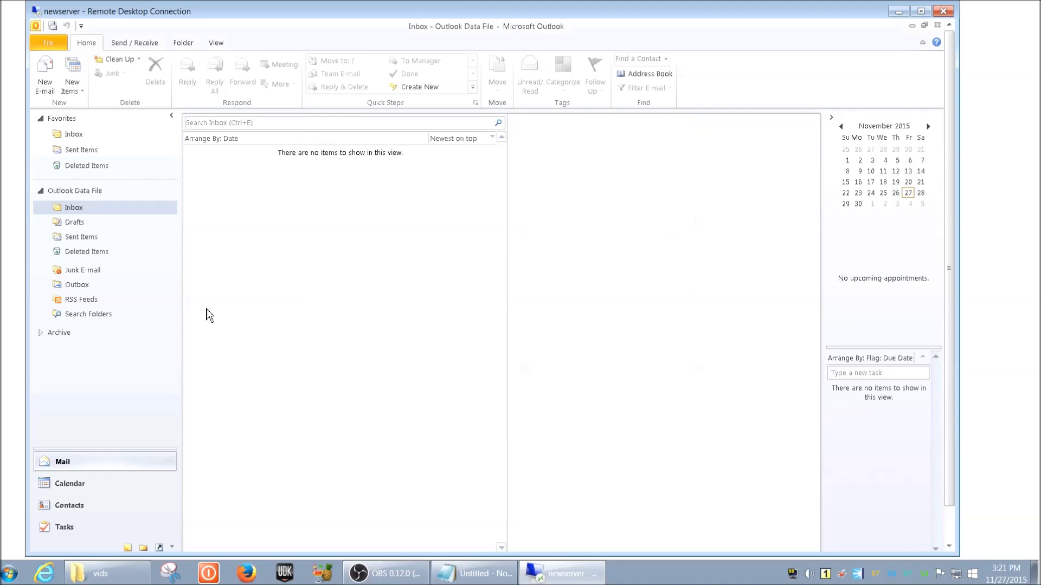
pyautogui.click(41, 333)
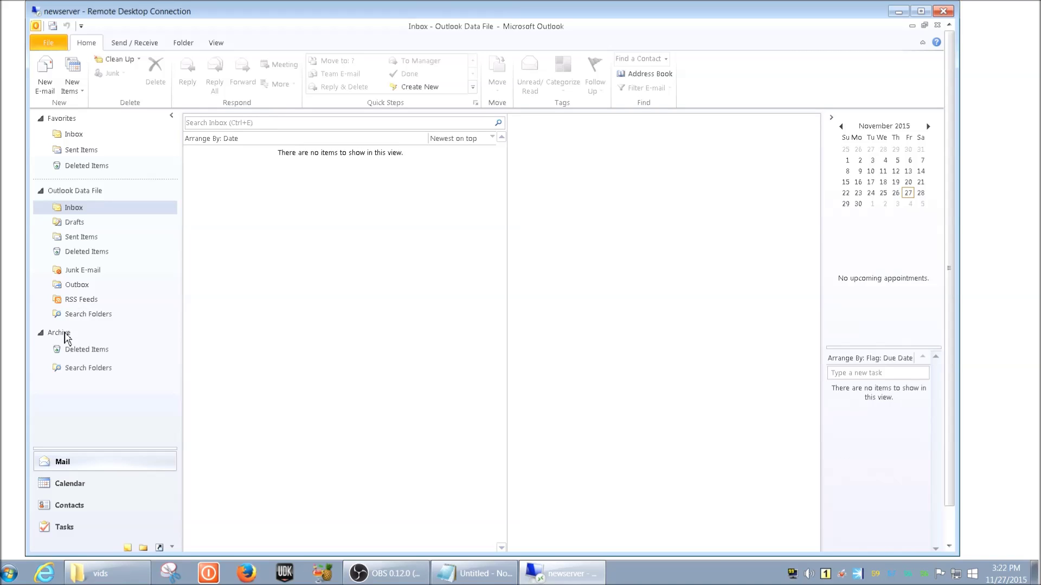
pyautogui.click(64, 336)
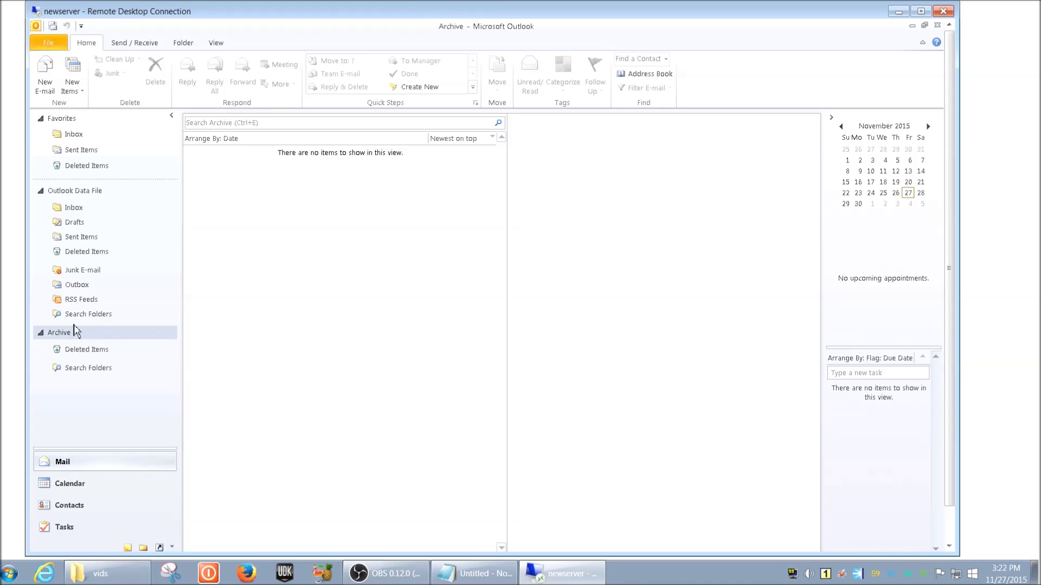
pyautogui.click(75, 209)
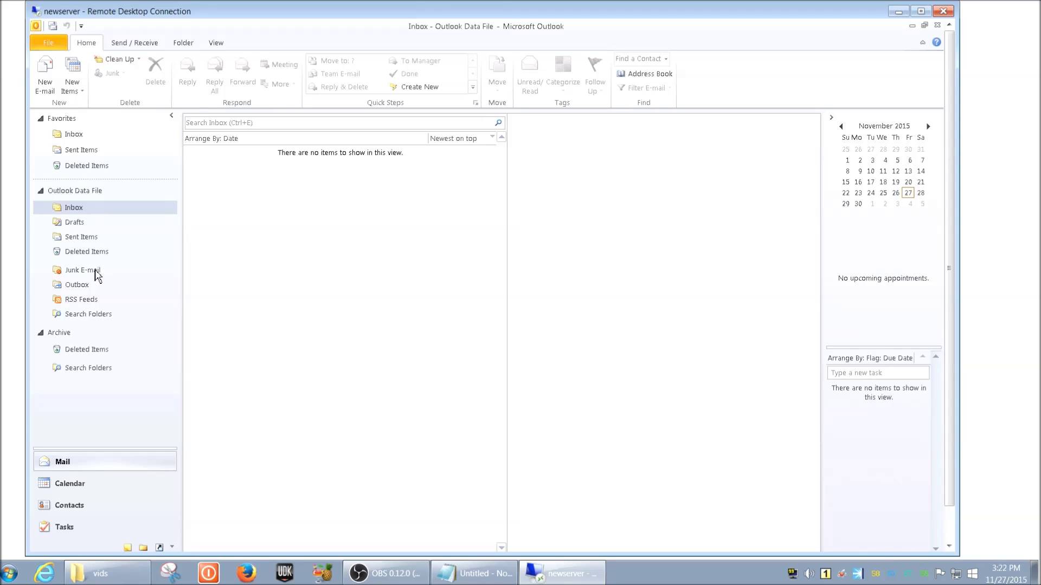
pyautogui.click(74, 210)
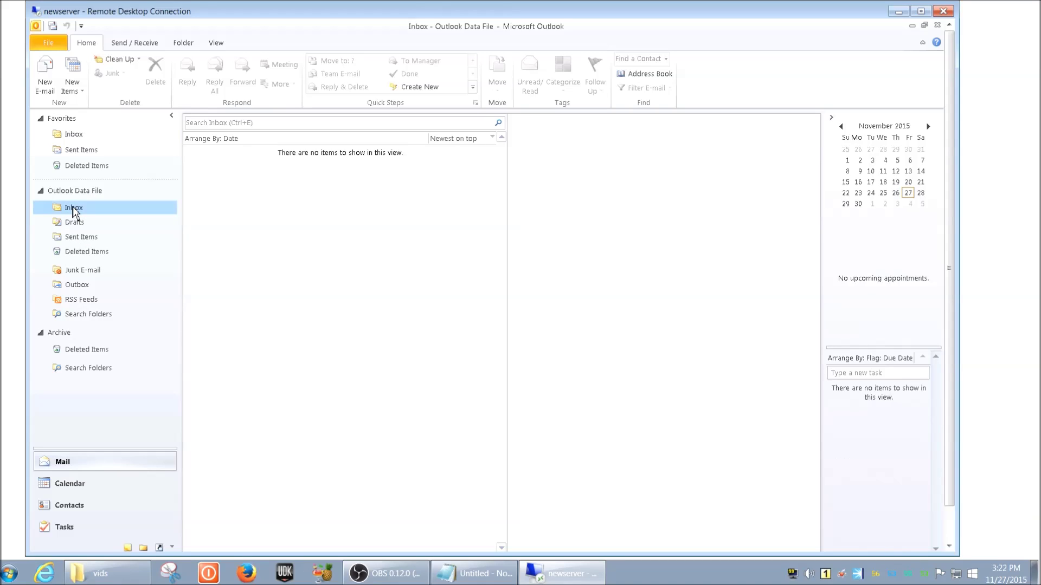
pyautogui.click(67, 339)
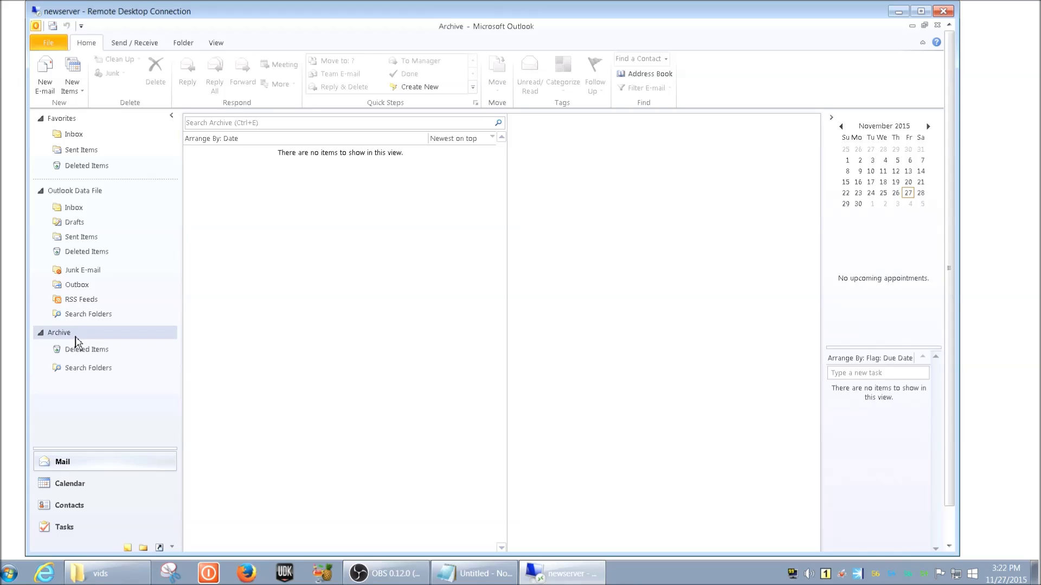
# Step: Create a new folder named Inbox inside Archive and open it
pyautogui.rightClick(79, 336)
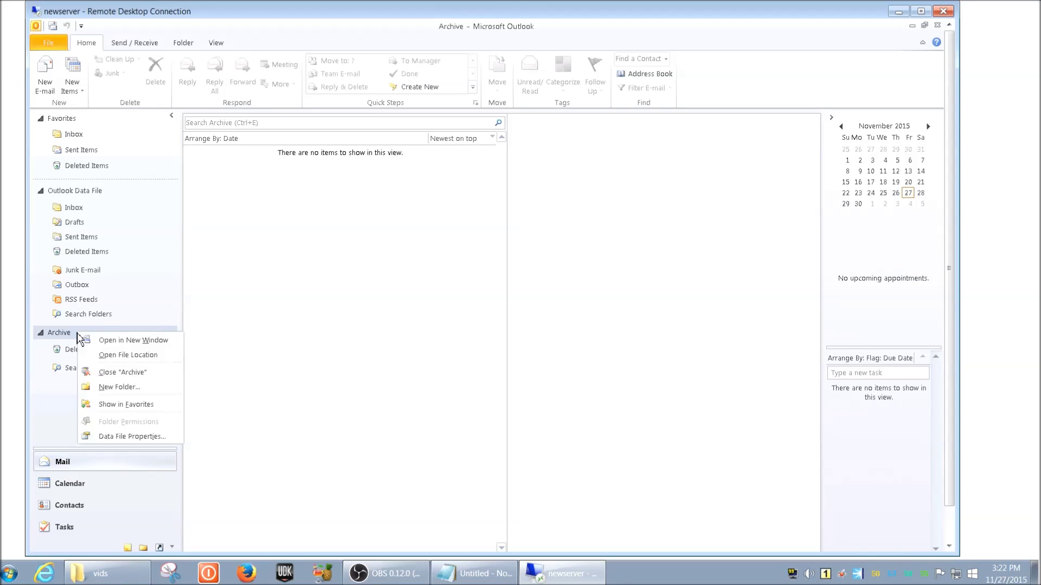
pyautogui.click(134, 387)
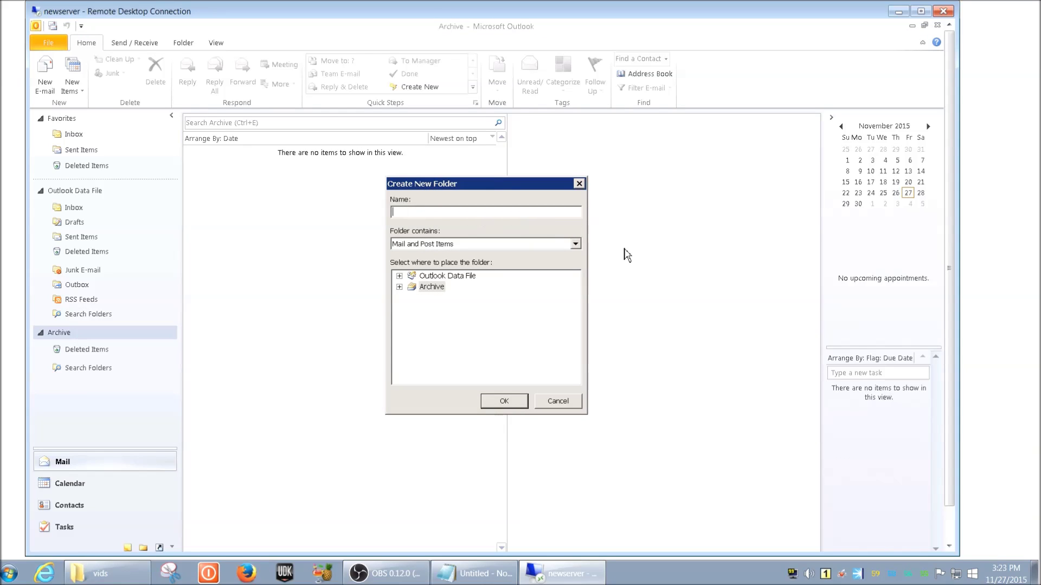
pyautogui.click(514, 406)
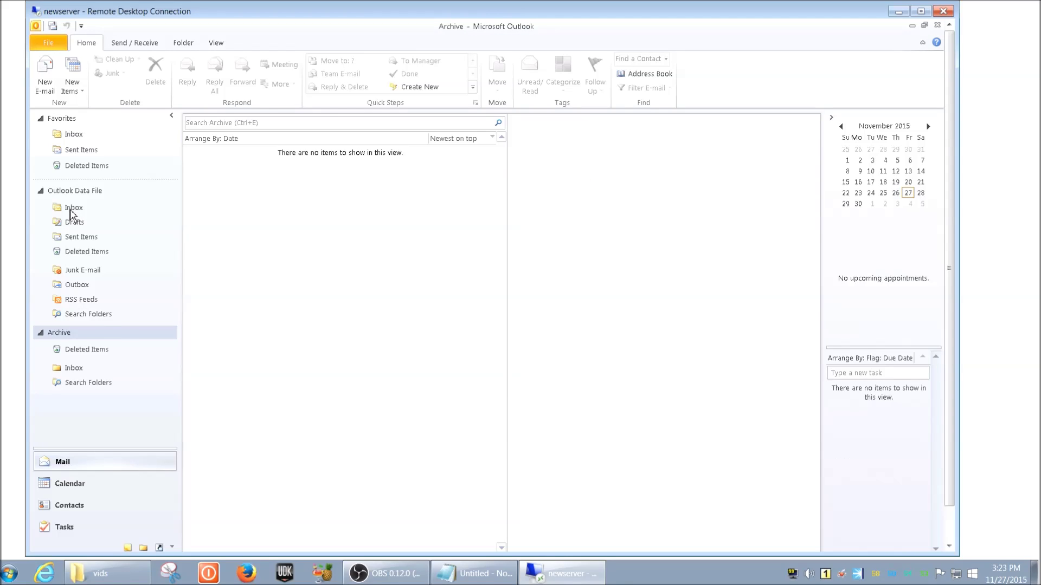
pyautogui.click(75, 371)
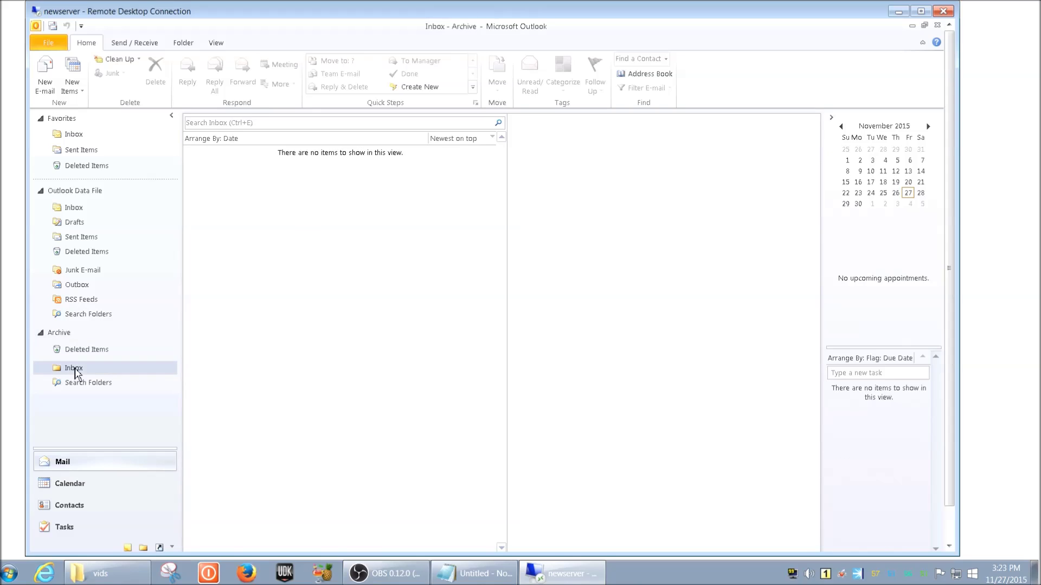
pyautogui.click(79, 208)
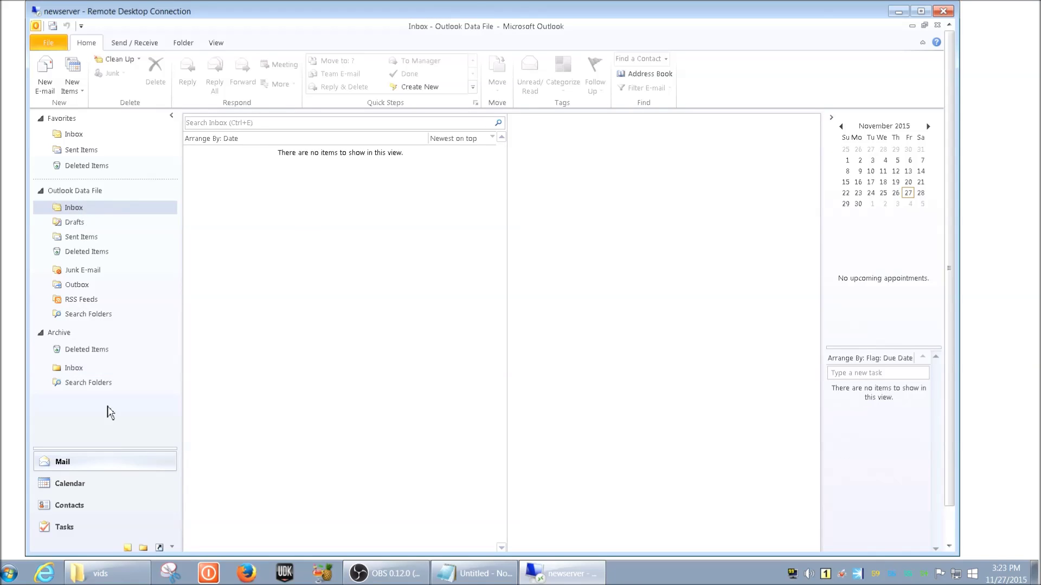
pyautogui.click(79, 368)
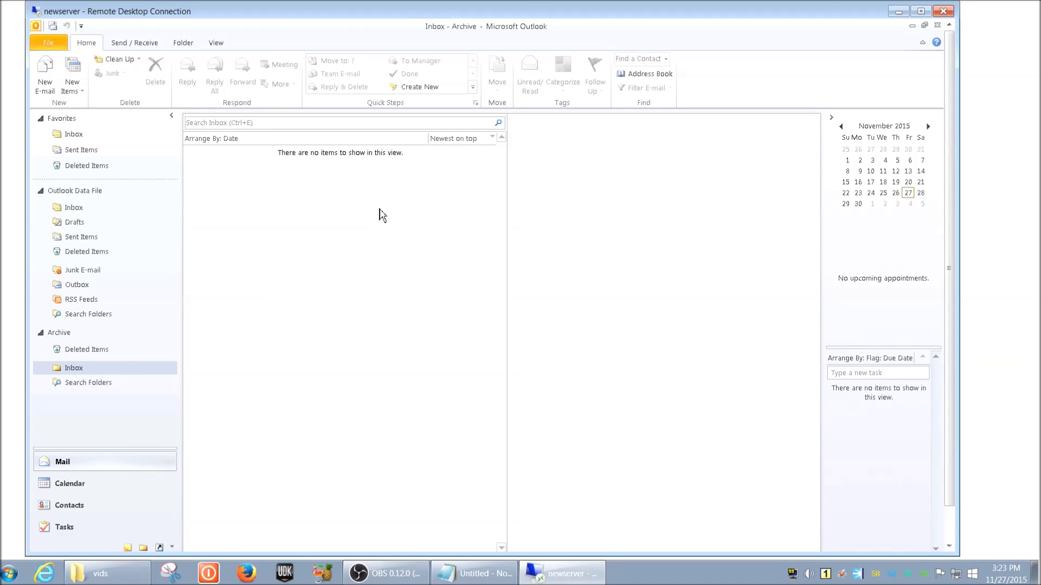
pyautogui.rightClick(74, 371)
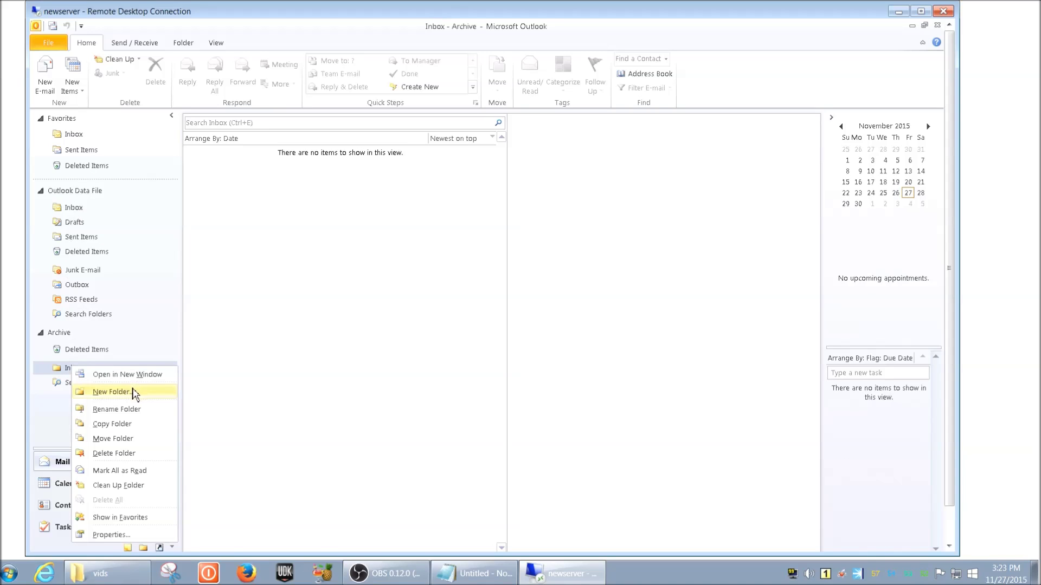
pyautogui.click(64, 373)
# Step: Close the Archive data file so it leaves the folder pane
pyautogui.click(60, 336)
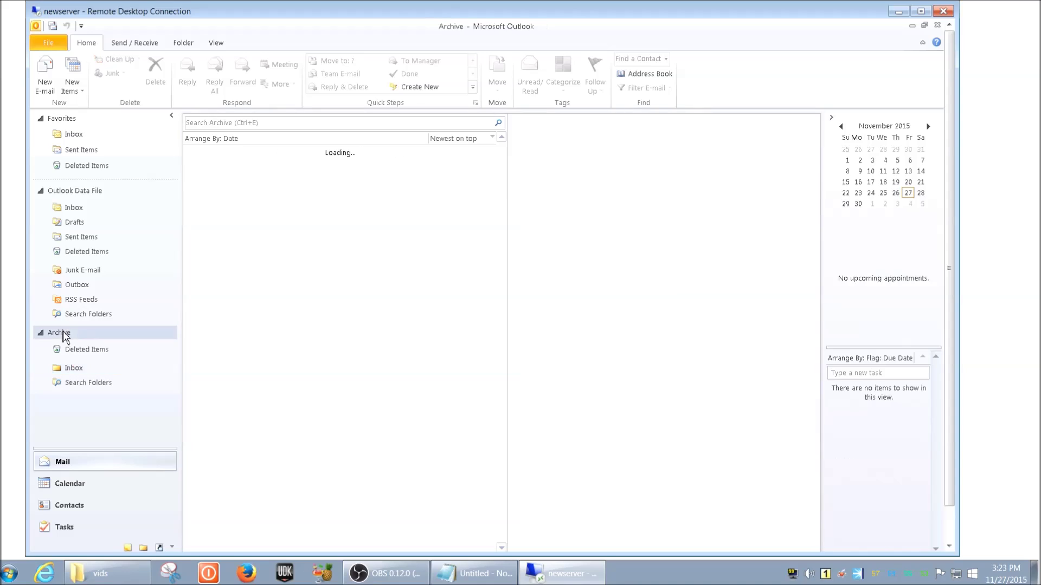
pyautogui.rightClick(66, 336)
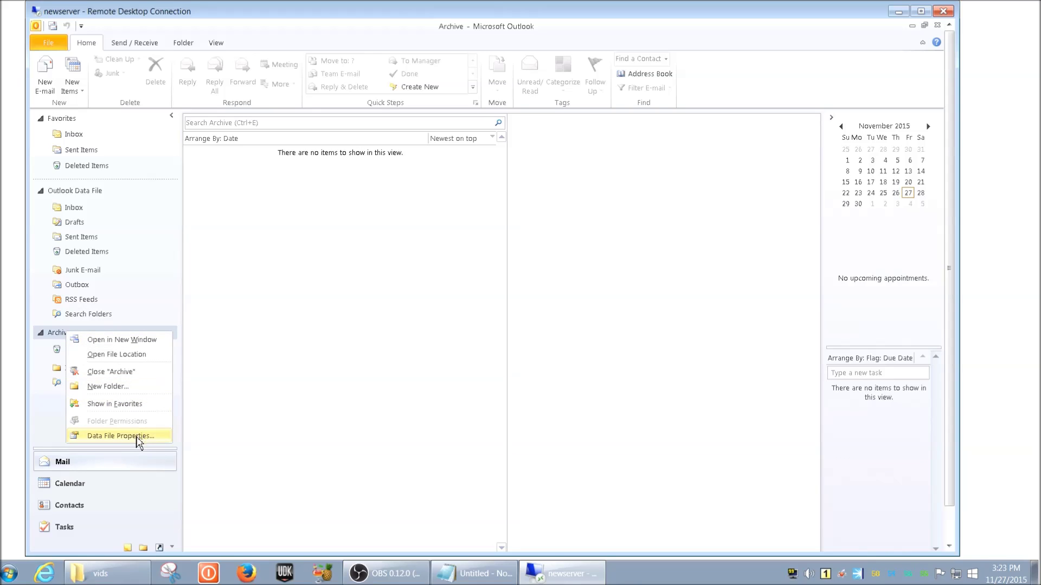
pyautogui.click(129, 373)
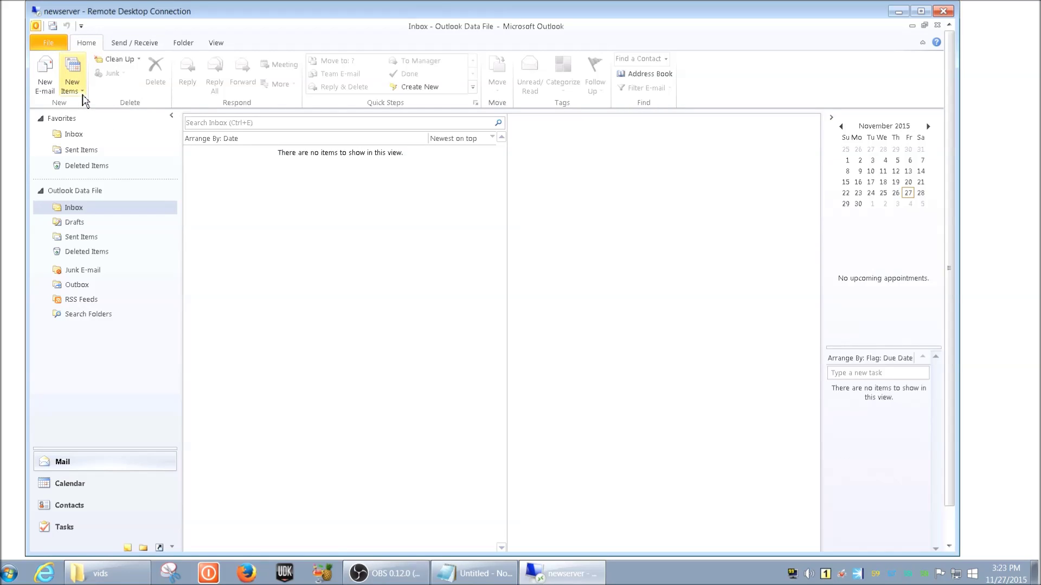
# Step: Open New Items and its More Items submenu to reach Outlook Data File
pyautogui.click(80, 92)
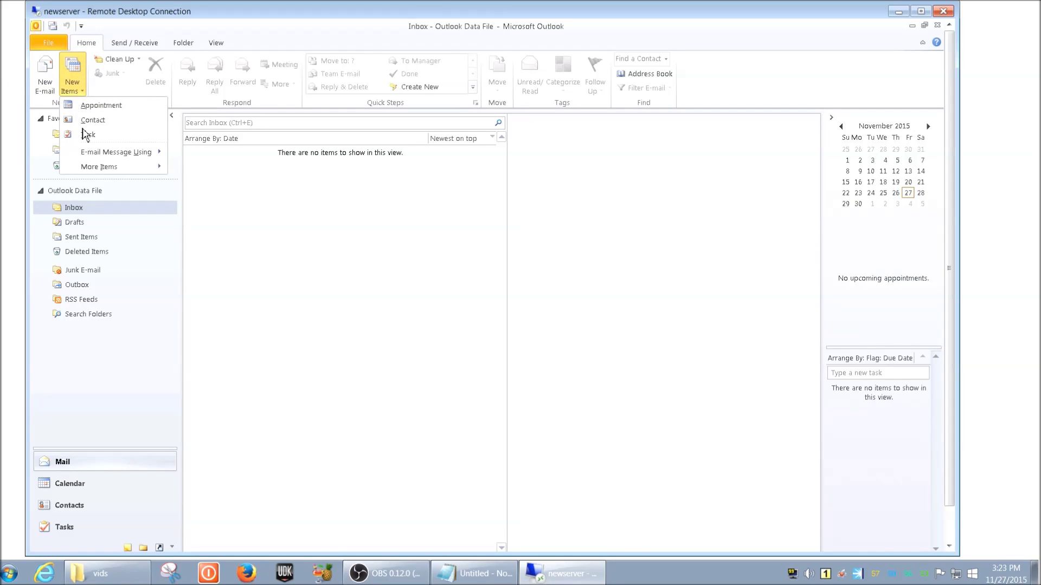
pyautogui.moveTo(95, 171)
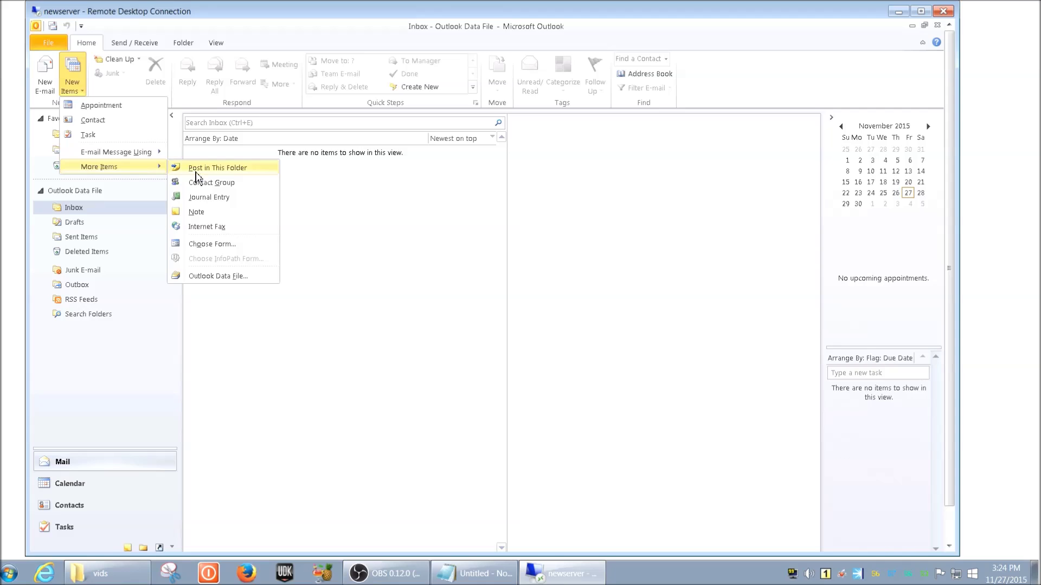
# Step: Choose Outlook Data File and create a new data file named Archive2
pyautogui.click(213, 277)
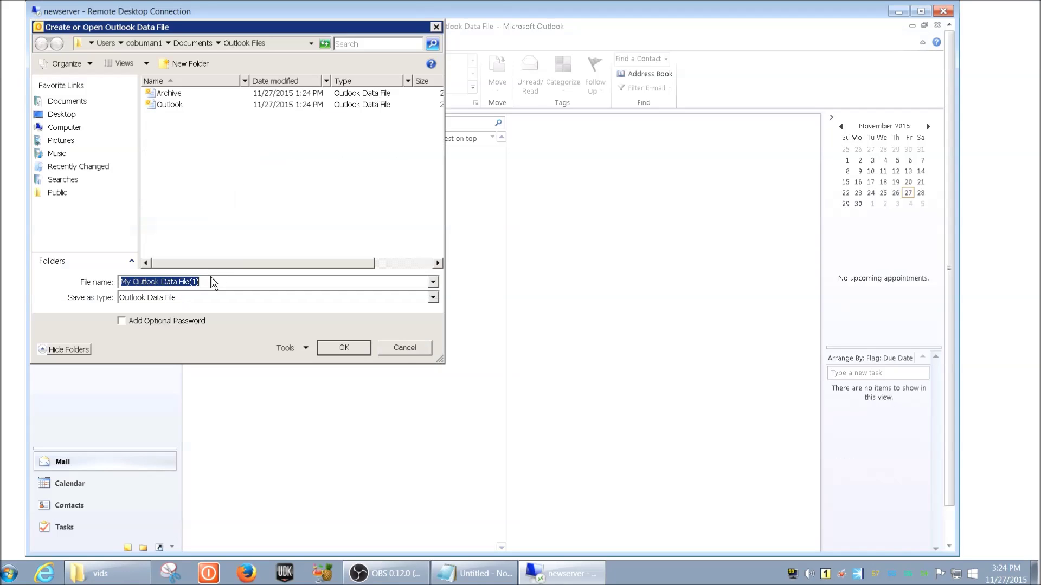
pyautogui.moveTo(255, 28); pyautogui.dragTo(453, 116)
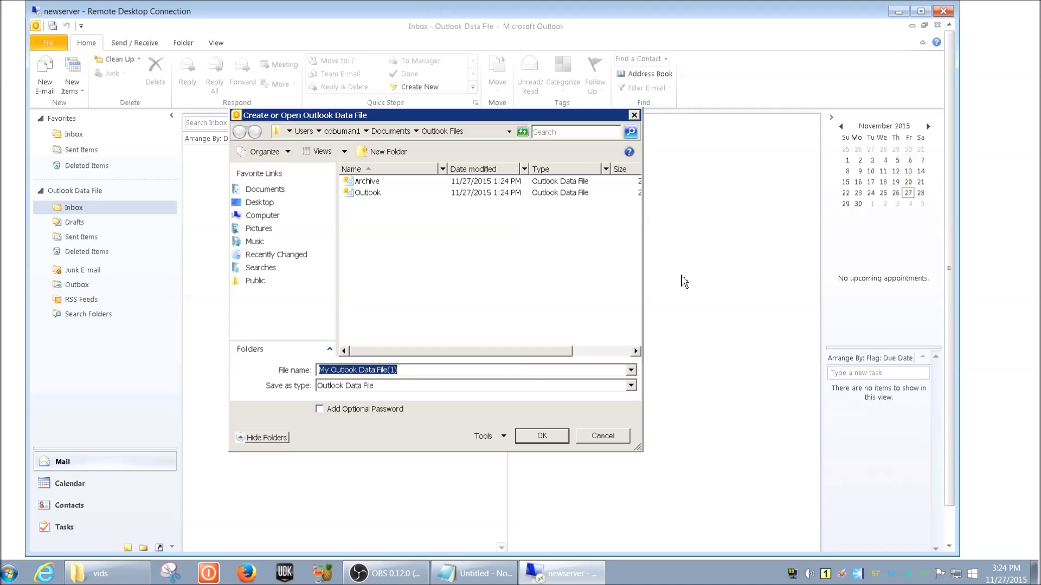
pyautogui.write('Ar')
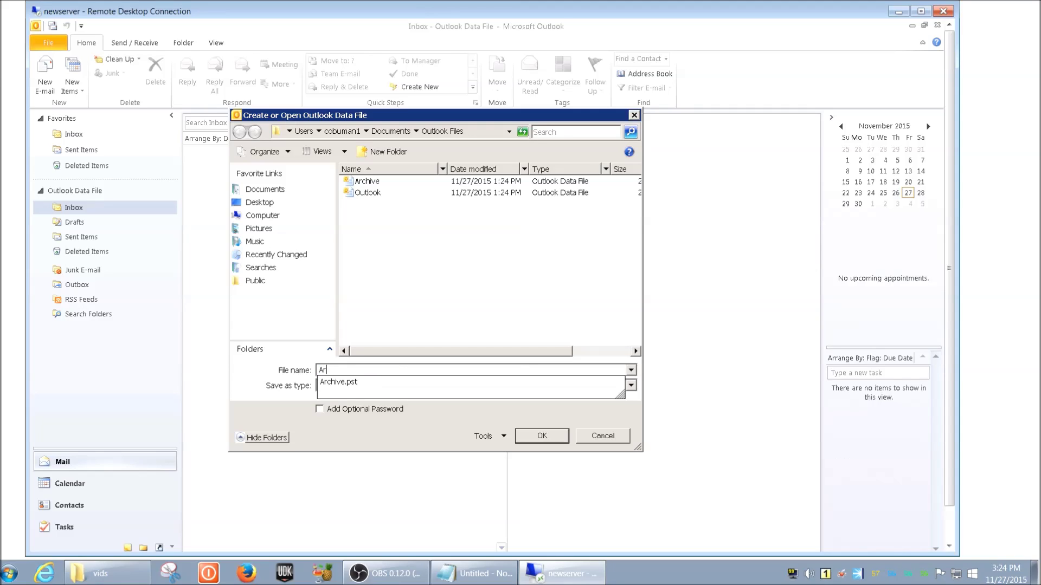
pyautogui.write('chive2')
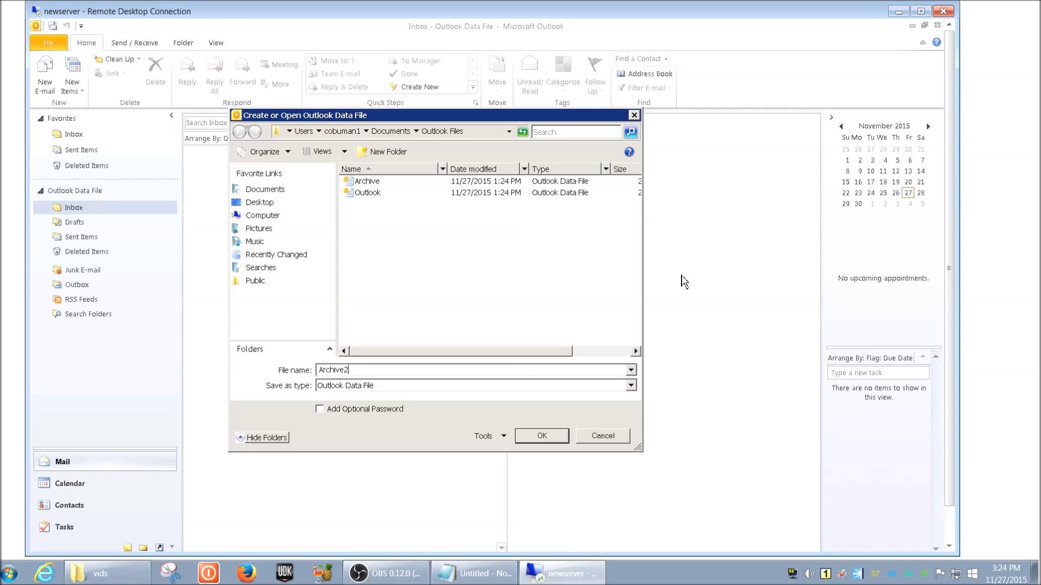
pyautogui.click(540, 440)
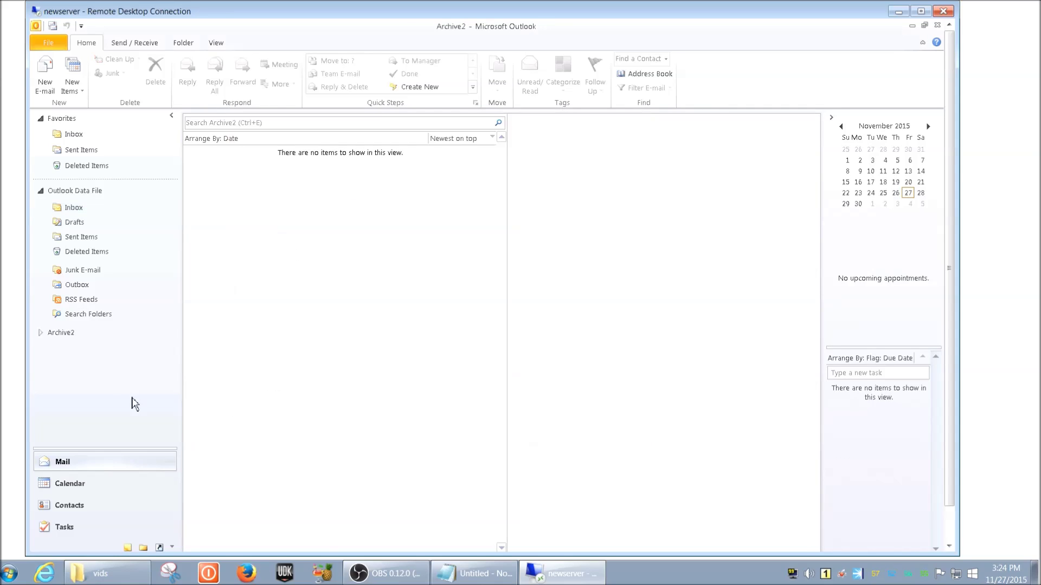
# Step: Expand Archive2 and create a new folder named Inbox inside it
pyautogui.click(41, 332)
pyautogui.rightClick(68, 336)
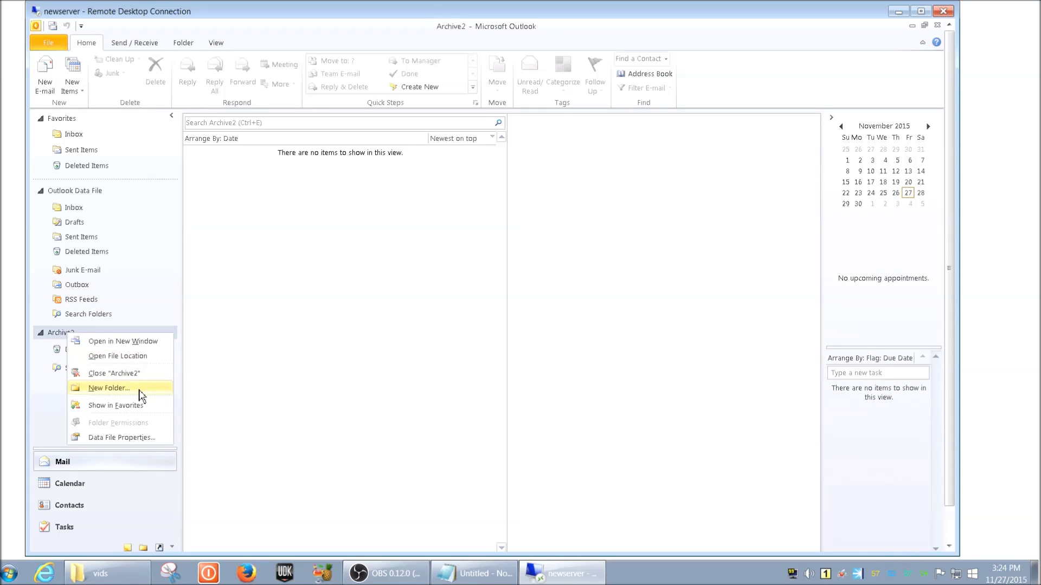
pyautogui.click(139, 393)
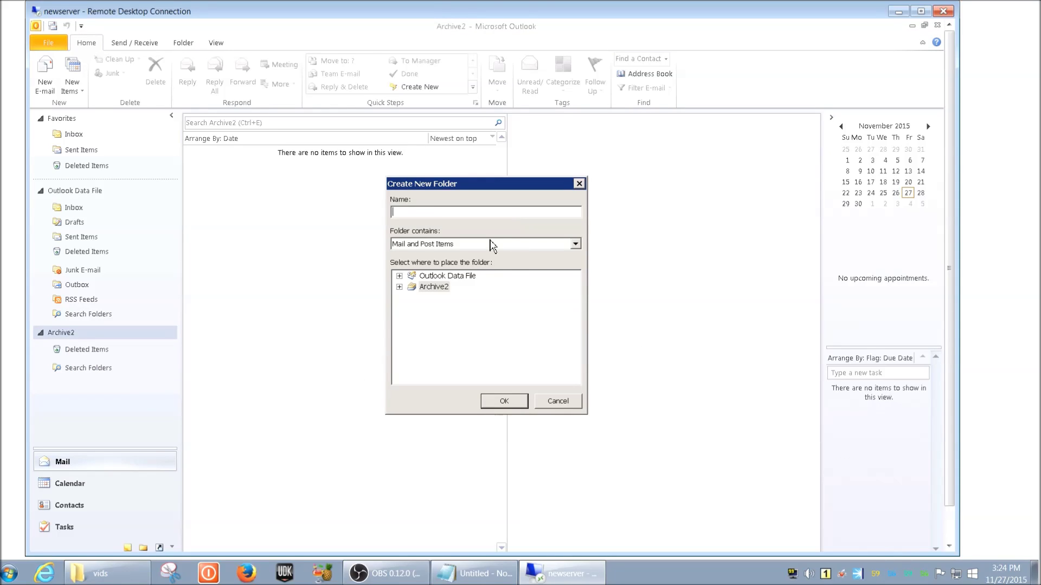
pyautogui.write('Inbox')
pyautogui.press('Return')
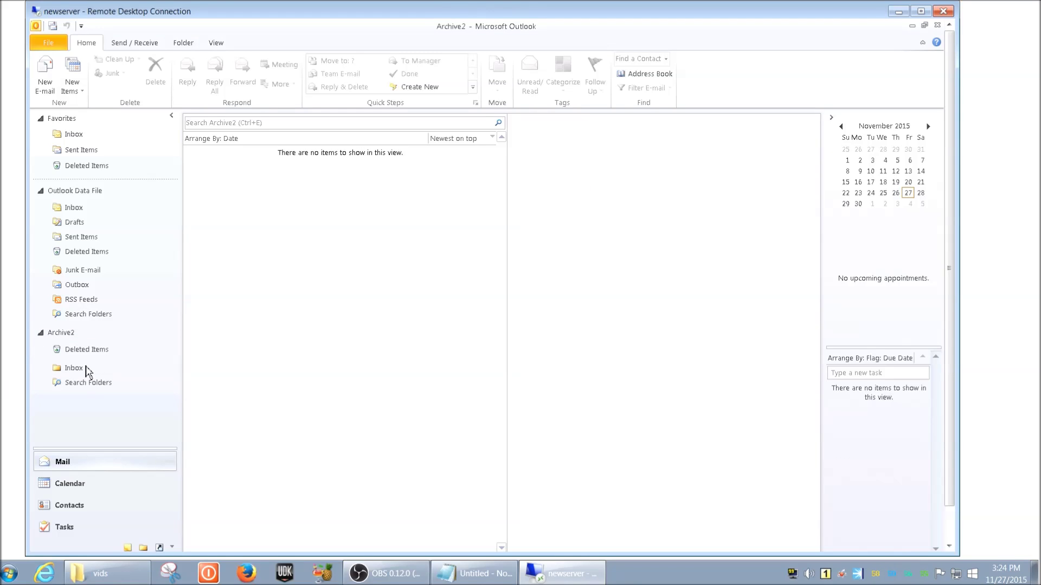
pyautogui.click(82, 368)
pyautogui.click(93, 333)
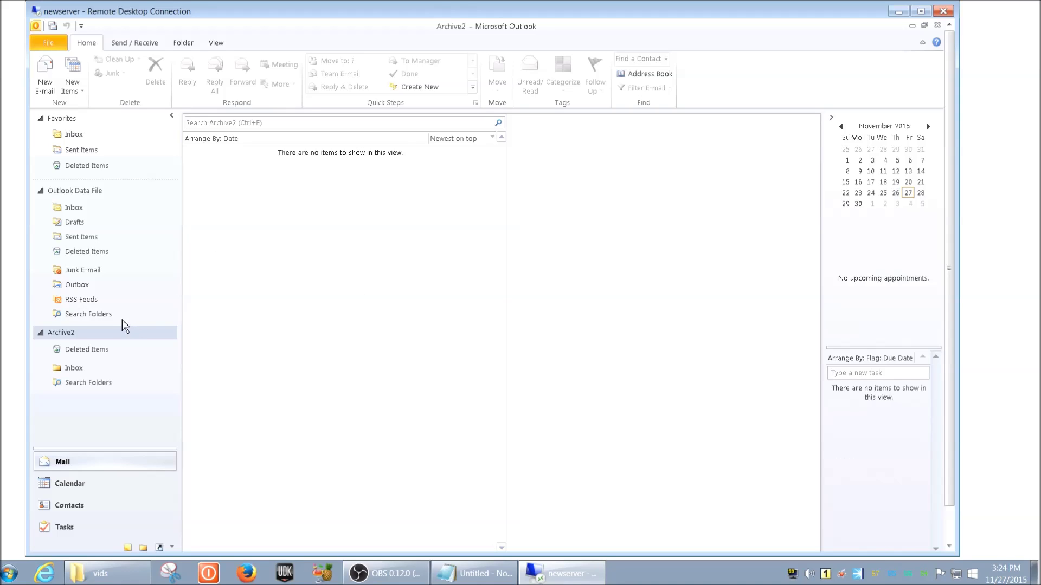
# Step: Add Existing Data File PST from the Desktop in Account Settings' Data Files tab
pyautogui.click(55, 49)
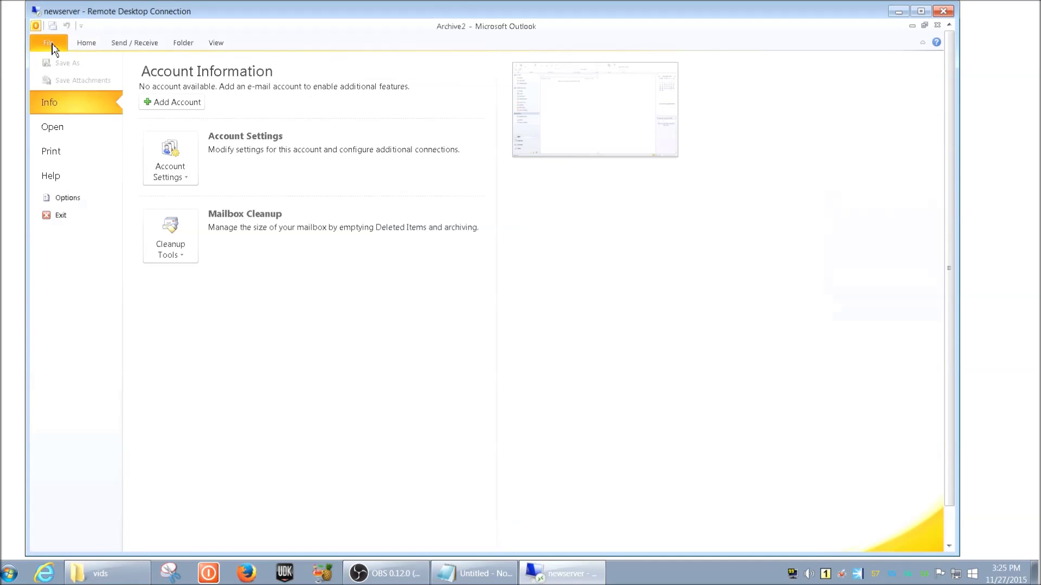
pyautogui.click(174, 179)
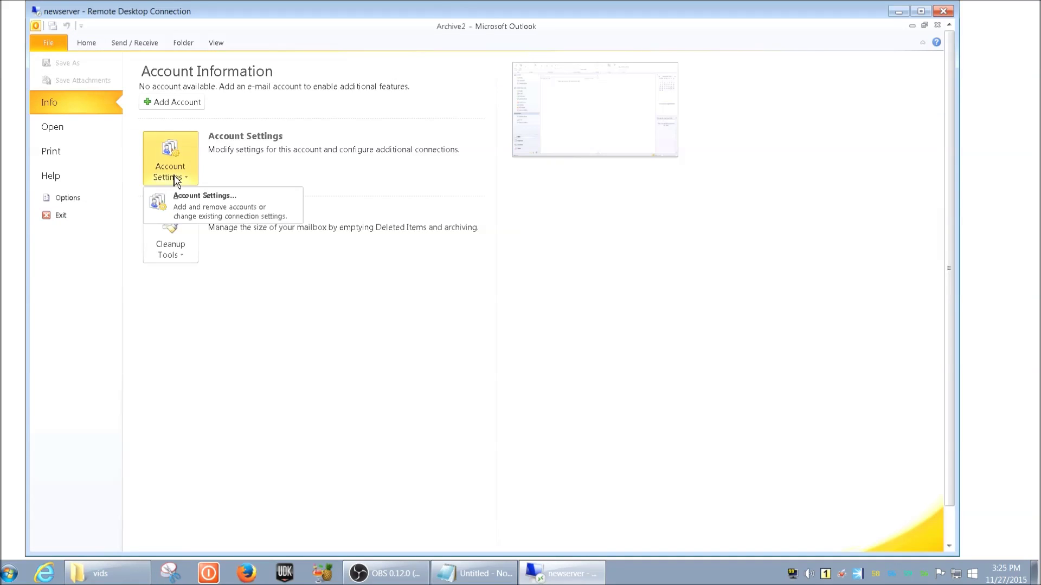
pyautogui.click(198, 205)
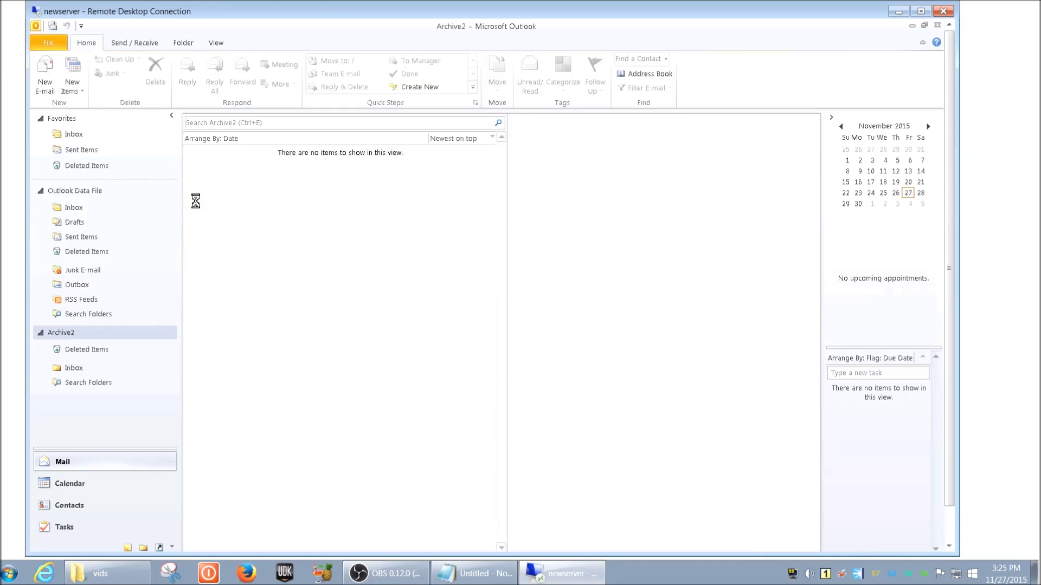
pyautogui.click(350, 205)
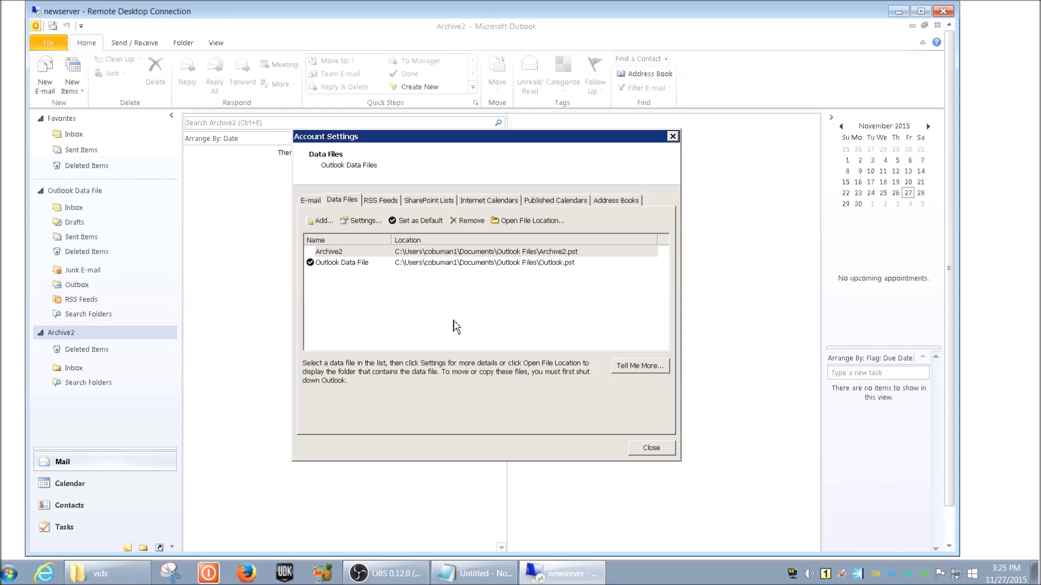
pyautogui.click(322, 222)
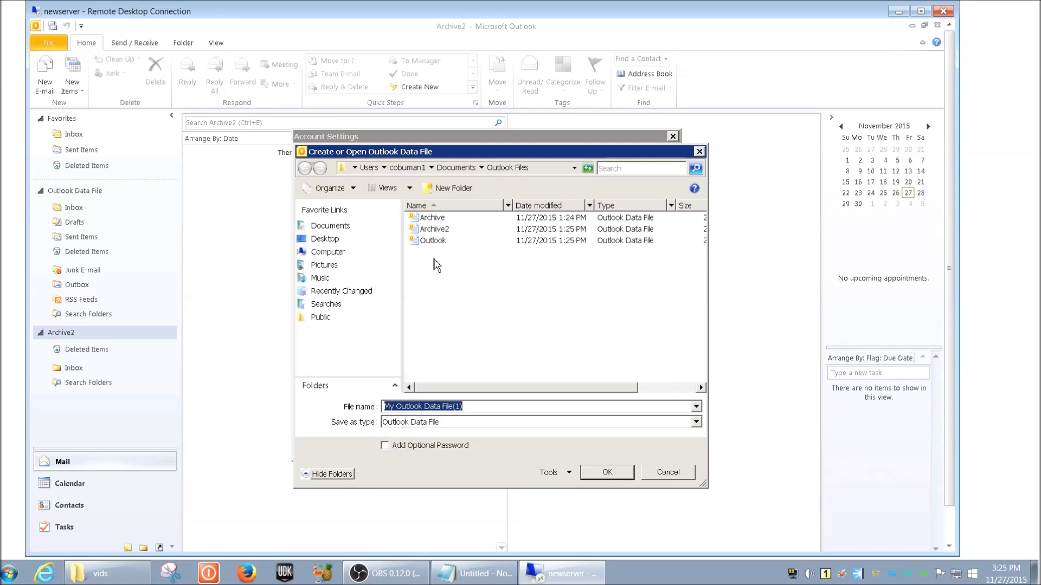
pyautogui.click(333, 246)
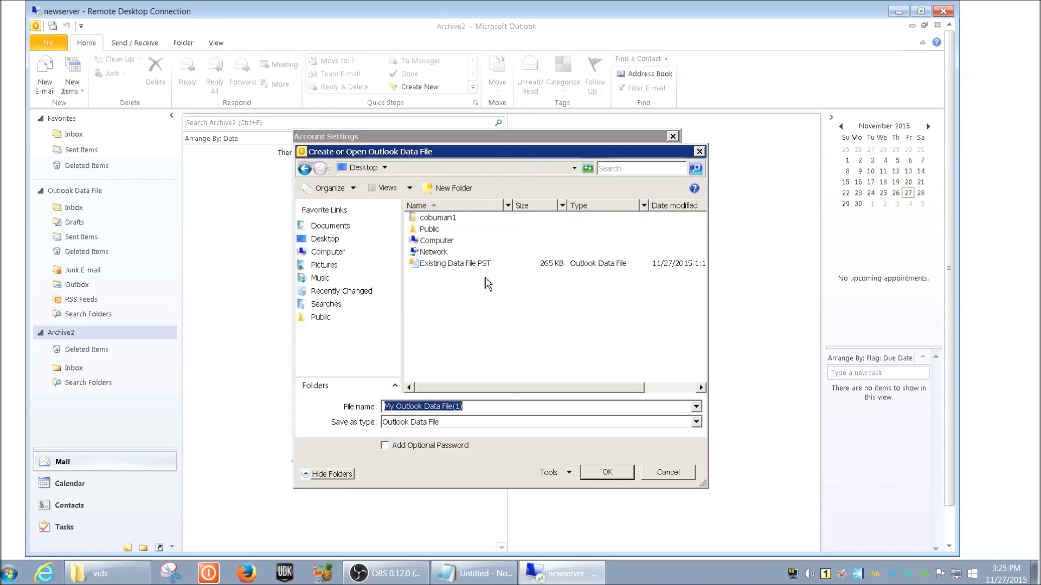
pyautogui.click(459, 264)
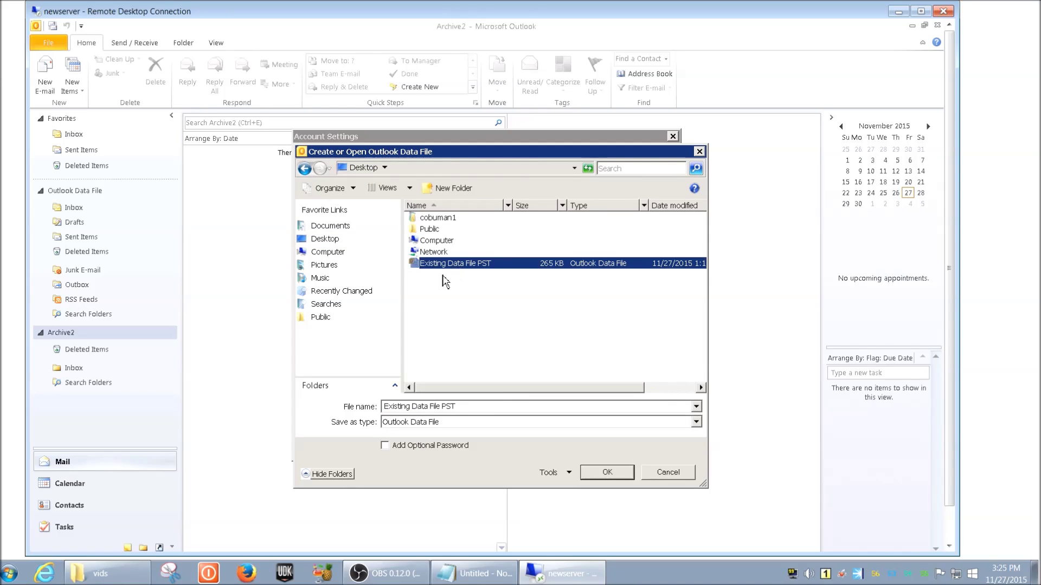
pyautogui.click(451, 296)
pyautogui.click(477, 269)
pyautogui.click(616, 475)
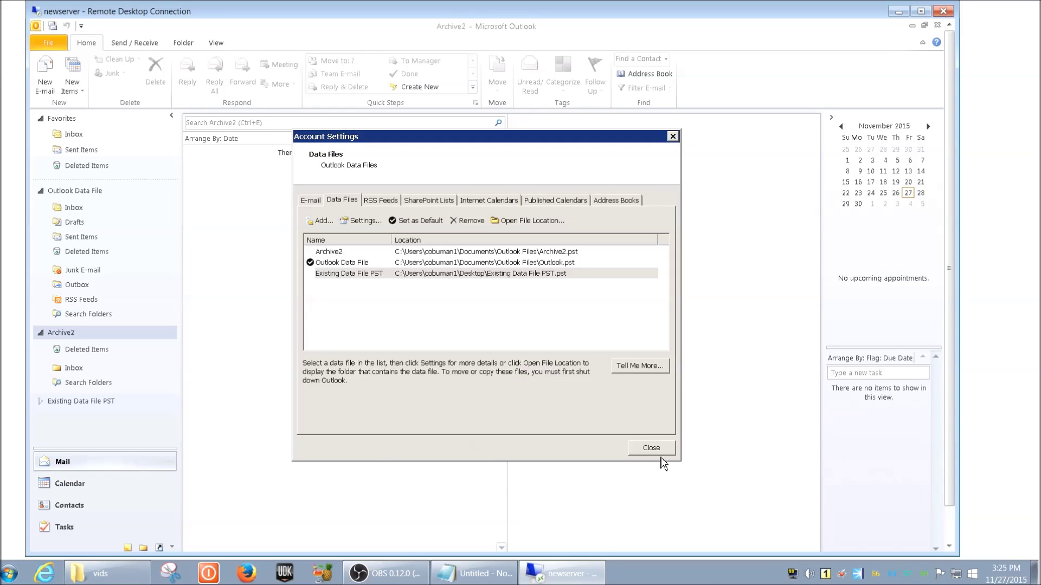
# Step: Close Account Settings and expand Existing Data File PST in the folder pane
pyautogui.click(651, 448)
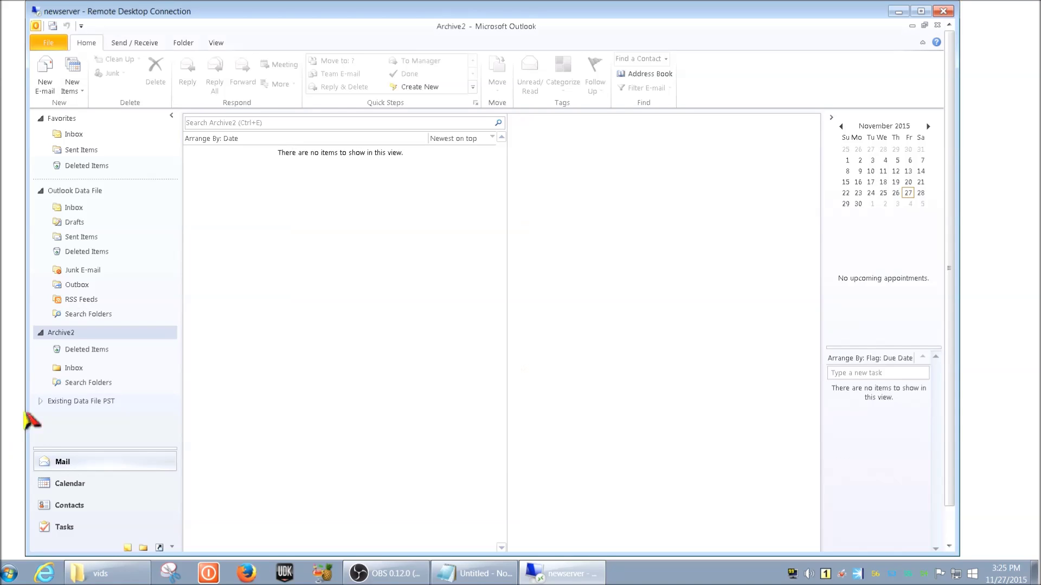
pyautogui.click(41, 402)
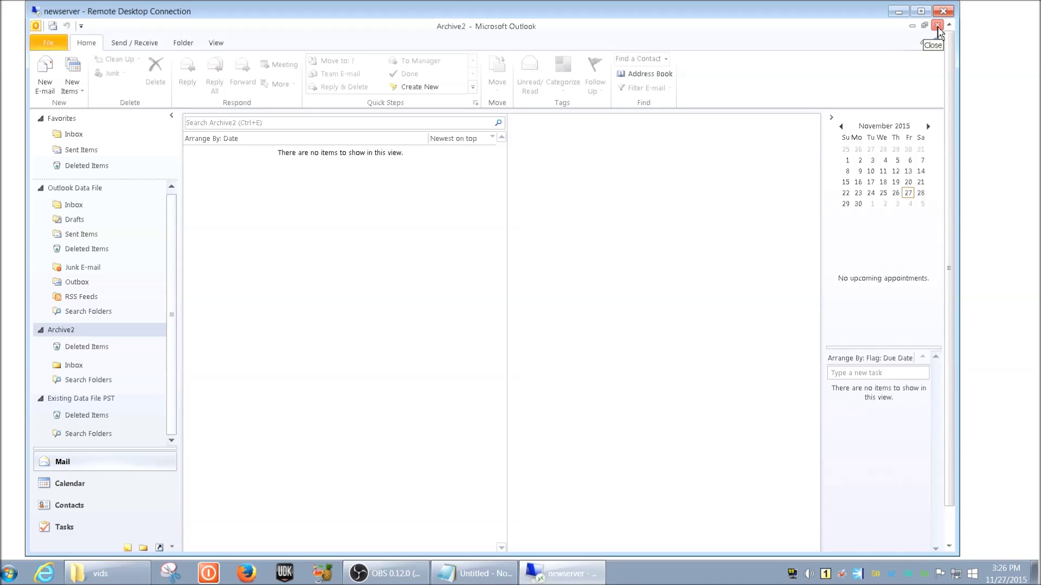
# Step: Close Microsoft Outlook on the remote desktop
pyautogui.click(938, 26)
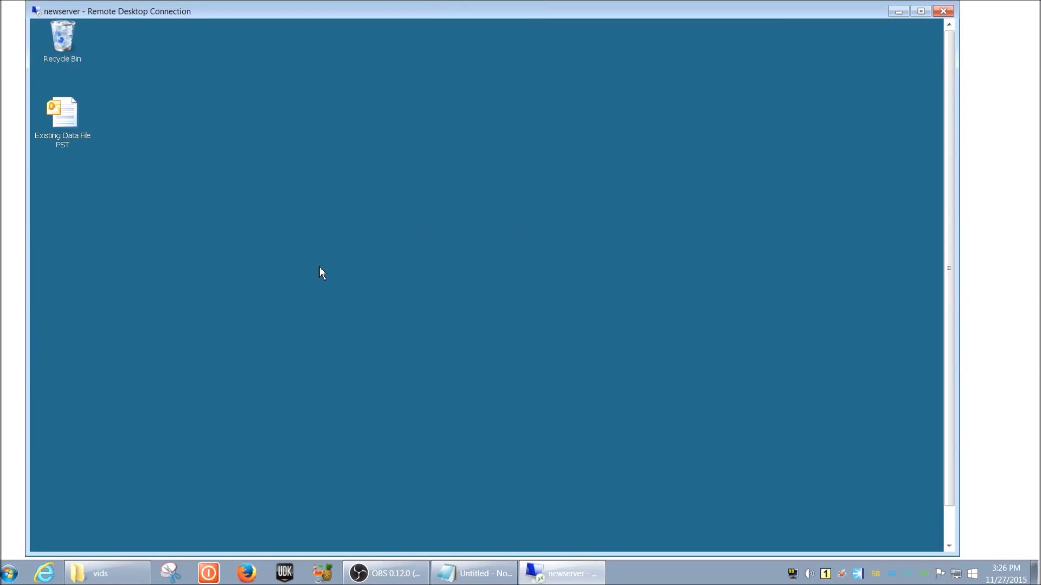
pyautogui.moveTo(943, 305)
pyautogui.mouseDown()
pyautogui.moveTo(952, 302)
pyautogui.moveTo(949, 322)
pyautogui.mouseUp()
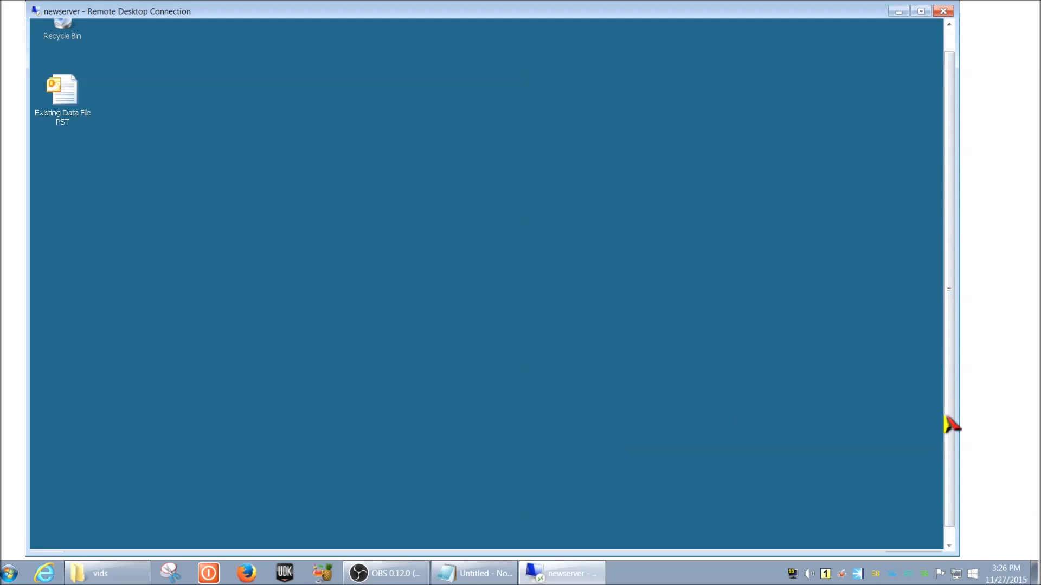
pyautogui.moveTo(952, 425); pyautogui.dragTo(953, 454)
# Step: Open the remote server's Control Panel in Classic View and select the Mail (Microsoft Outlook Profiles) item
pyautogui.click(44, 545)
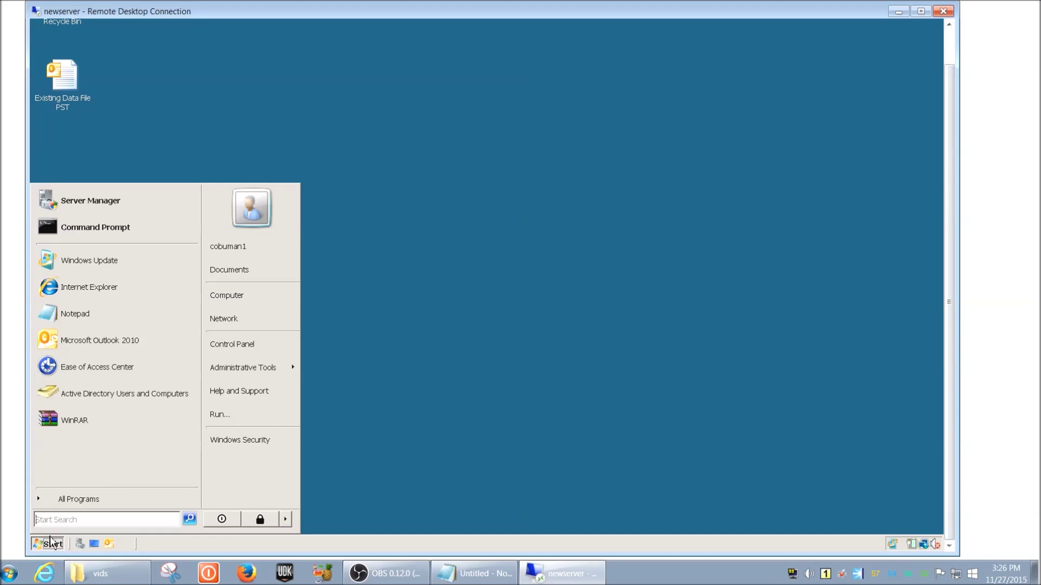
pyautogui.click(269, 347)
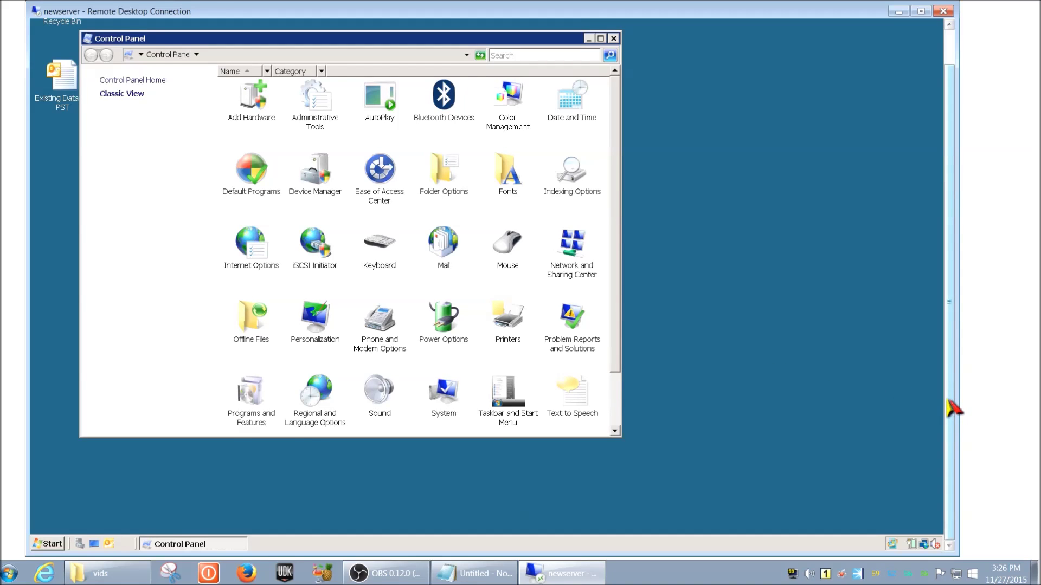
pyautogui.moveTo(948, 404); pyautogui.dragTo(948, 378)
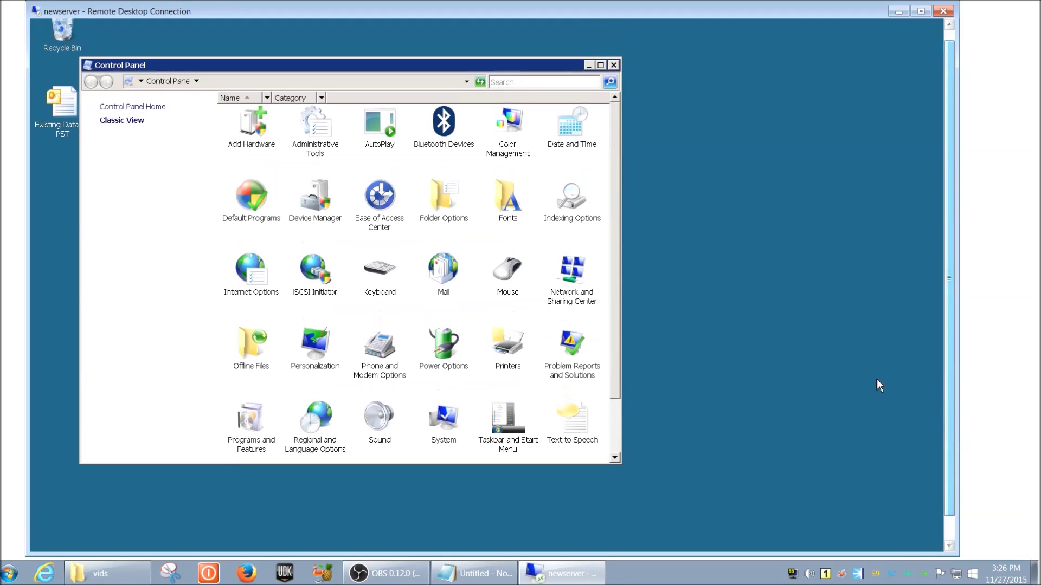
pyautogui.click(443, 274)
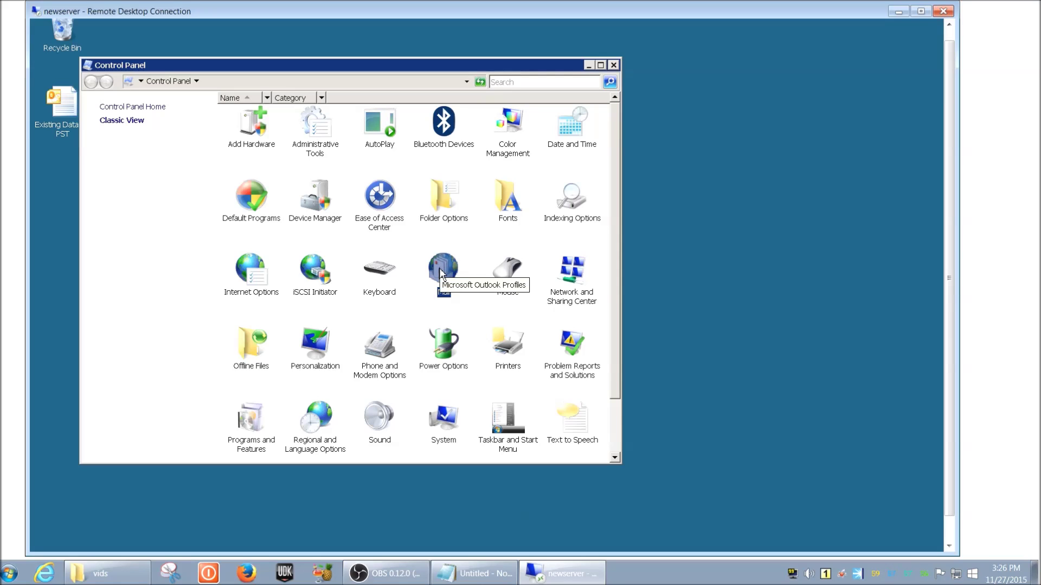
# Step: Open Mail setup and list the data files: Archive2, Existing Data File PST, Outlook Data File
pyautogui.doubleClick(440, 272)
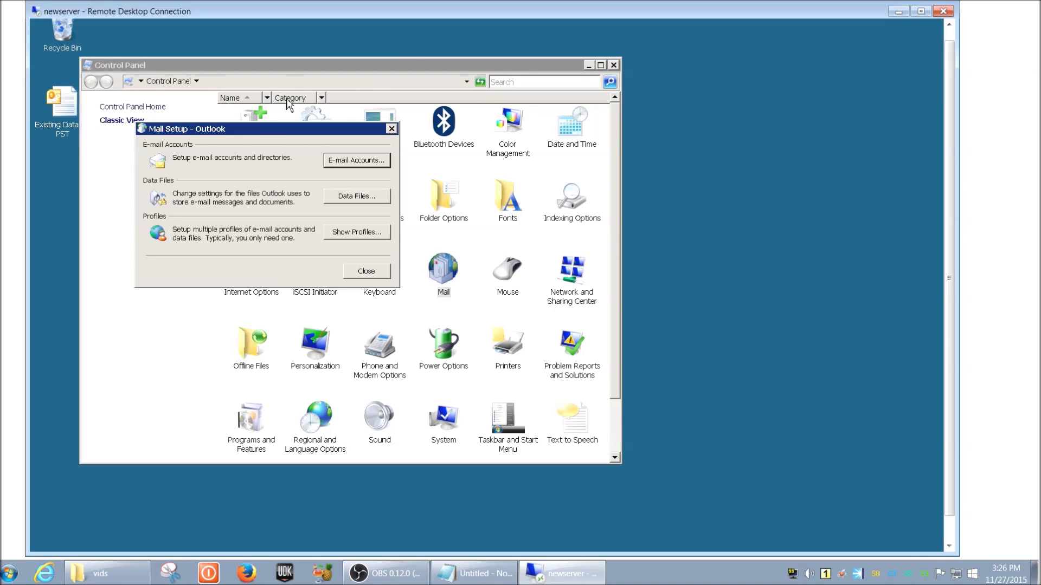
pyautogui.moveTo(307, 132); pyautogui.dragTo(291, 184)
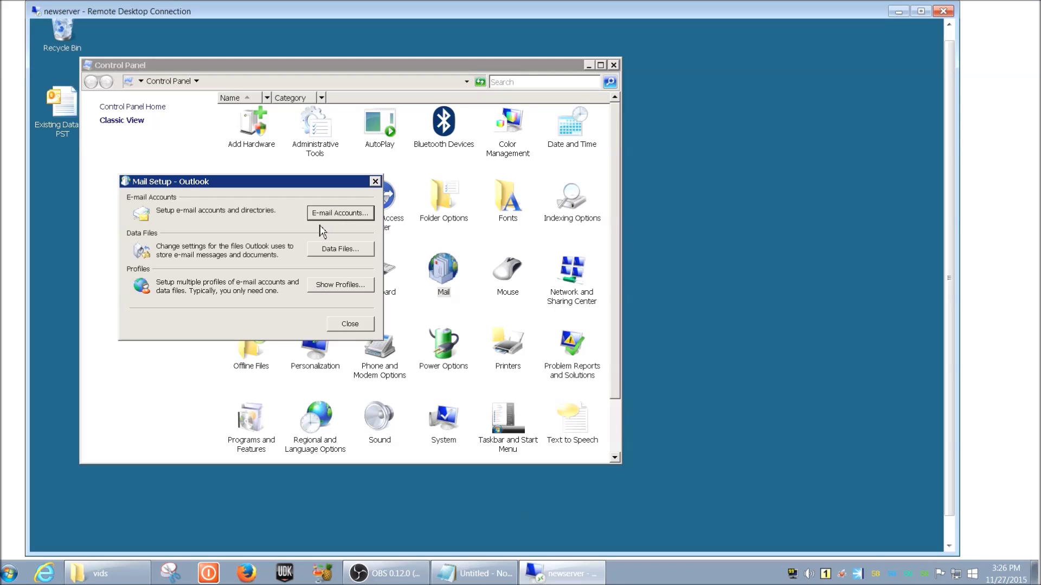
pyautogui.click(353, 251)
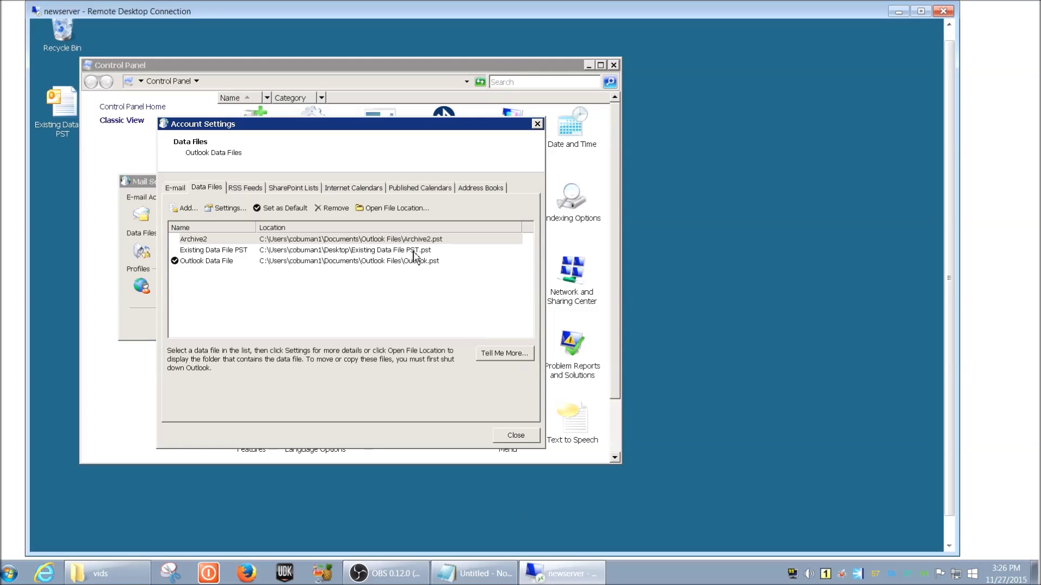
pyautogui.click(296, 249)
pyautogui.click(295, 239)
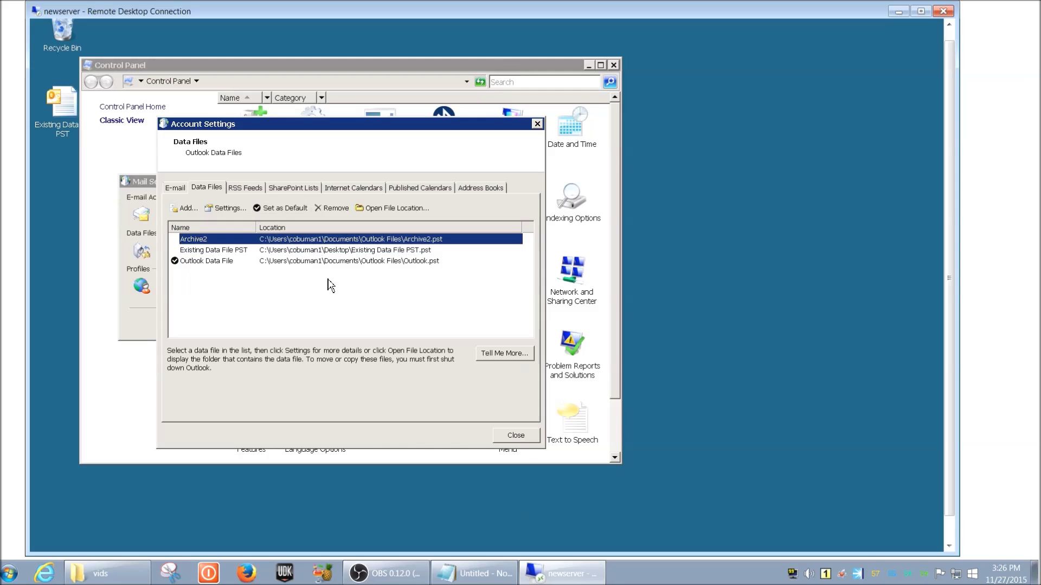